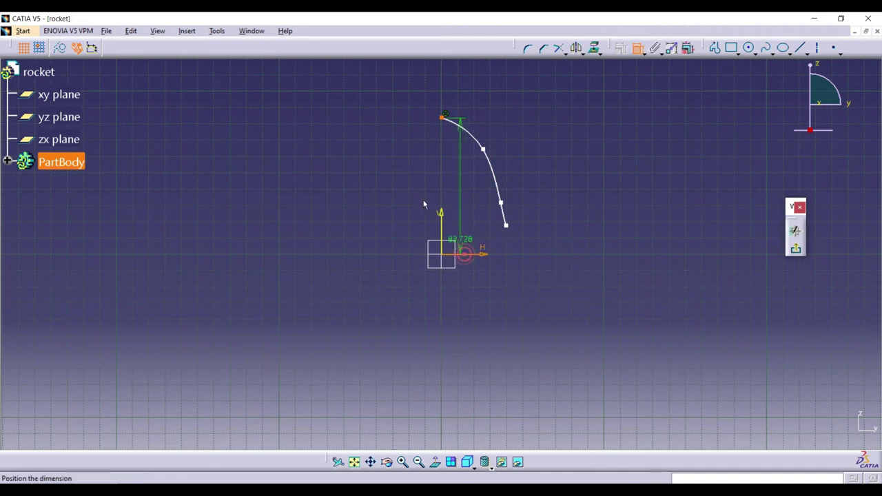
Set the height of the spline's upper endpoint above the horizontal axis to 120 mm.
double_click(409, 187)
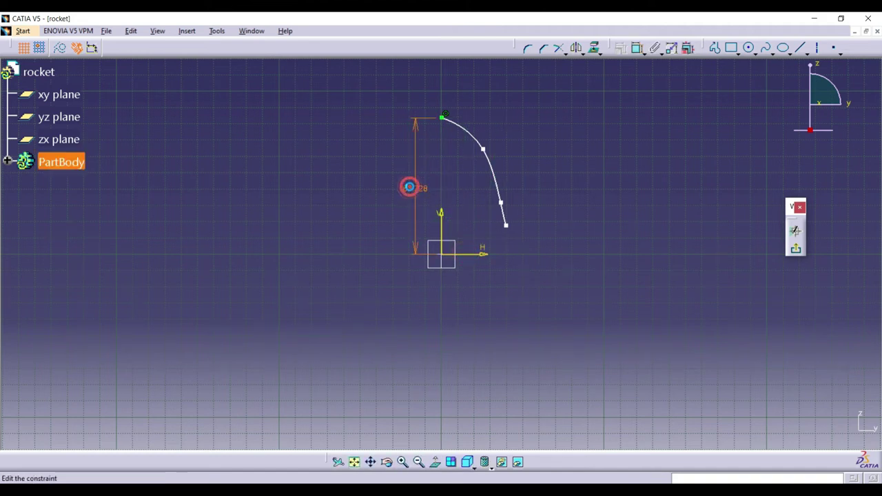
text(12)
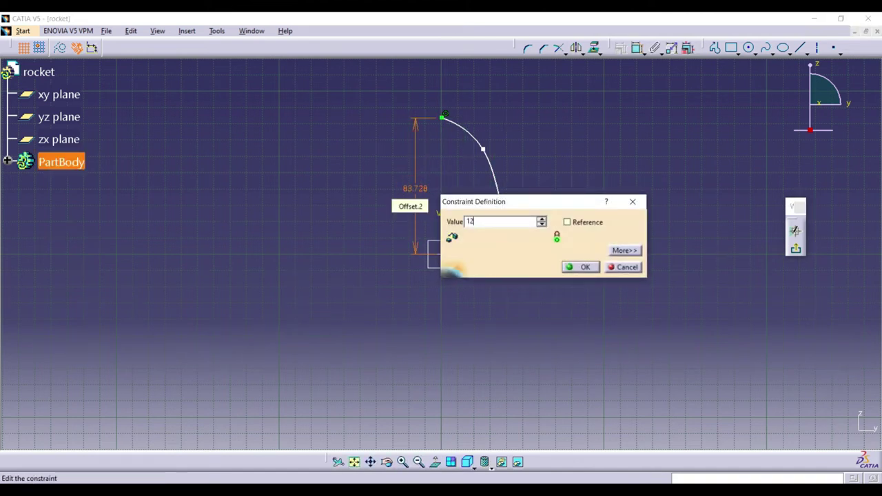
text(0)
click(580, 268)
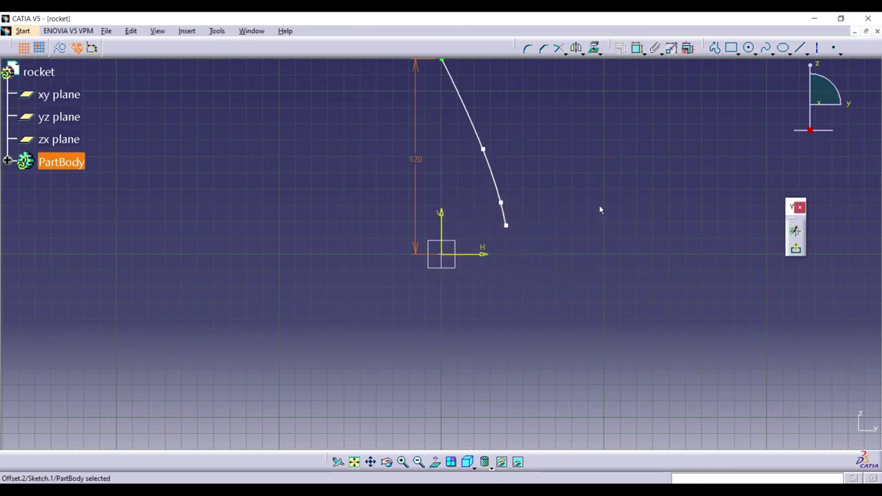
click(599, 204)
click(370, 462)
mouse_move(453, 293)
mouse_down()
mouse_move(422, 327)
mouse_move(415, 396)
mouse_up()
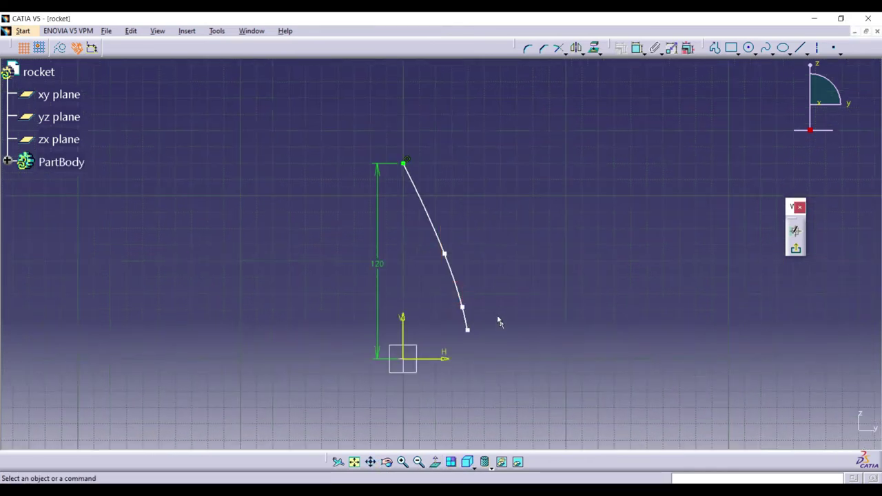
click(593, 229)
Sketch a short vertical line below the spline, continued by a slanted line ending on the horizontal axis about 19 mm from the origin.
click(714, 48)
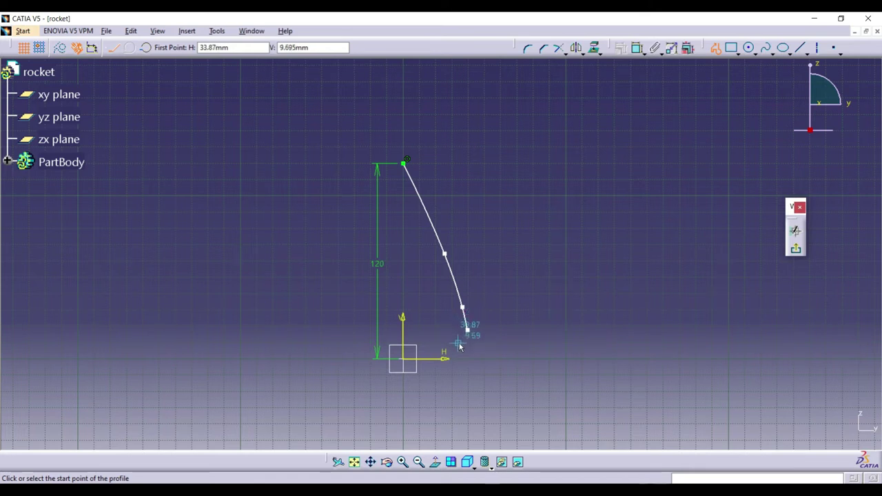
click(455, 337)
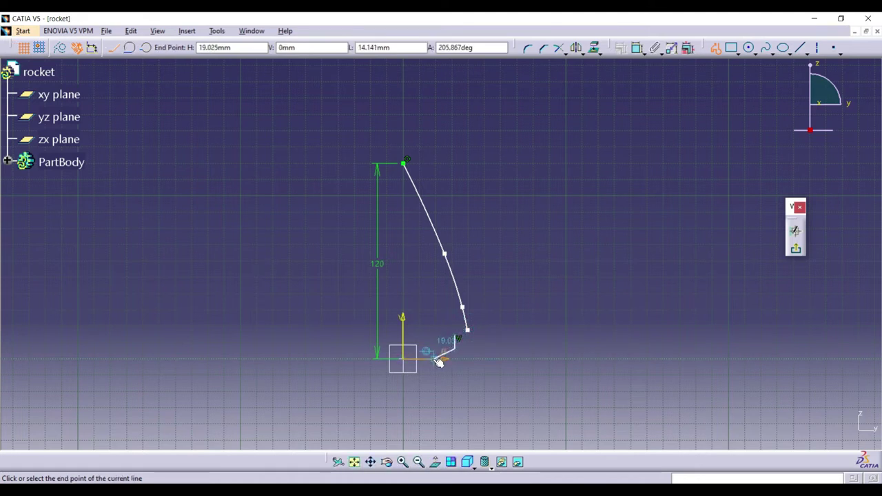
click(435, 357)
double_click(680, 60)
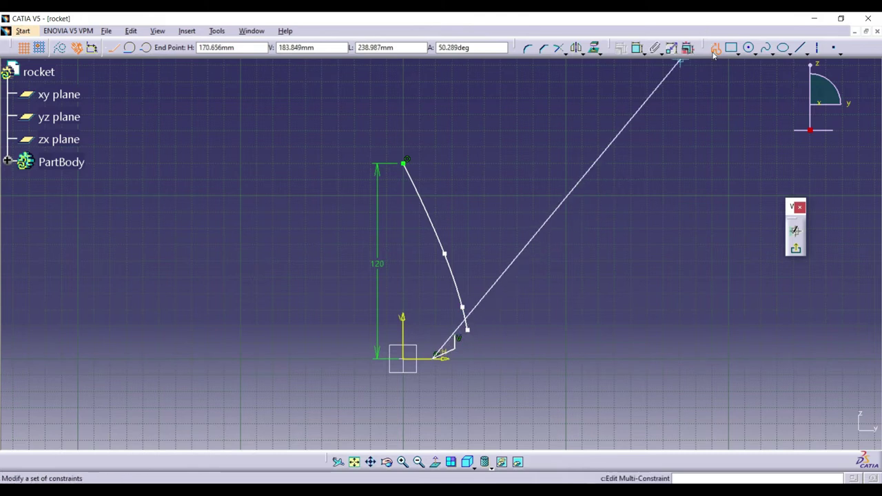
key(Delete)
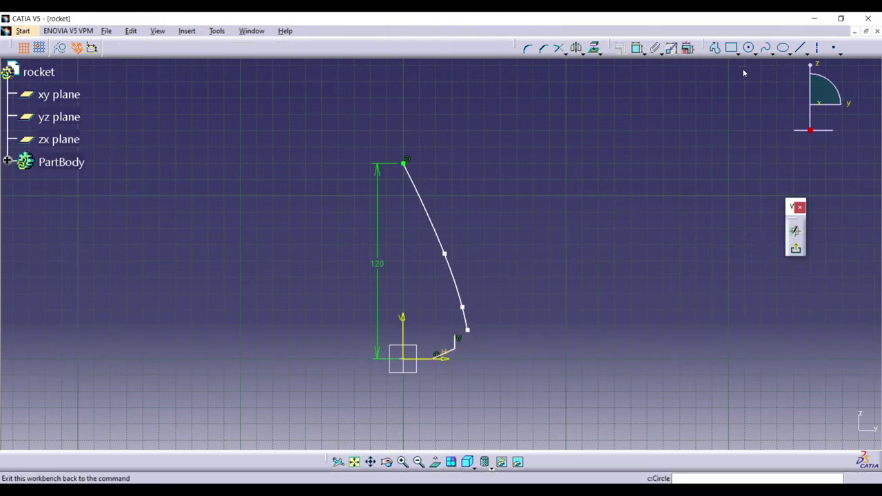
Dimension the height of the short vertical line's upper end from the horizontal axis.
click(640, 51)
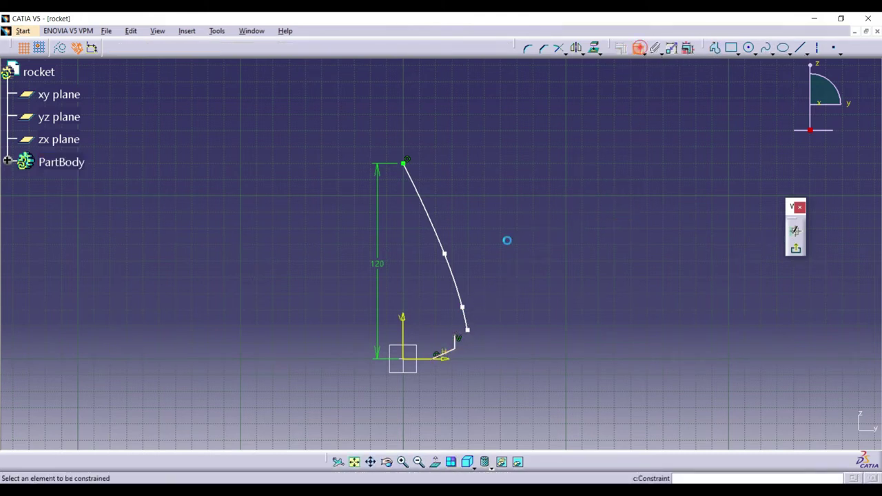
click(457, 338)
click(429, 359)
click(562, 338)
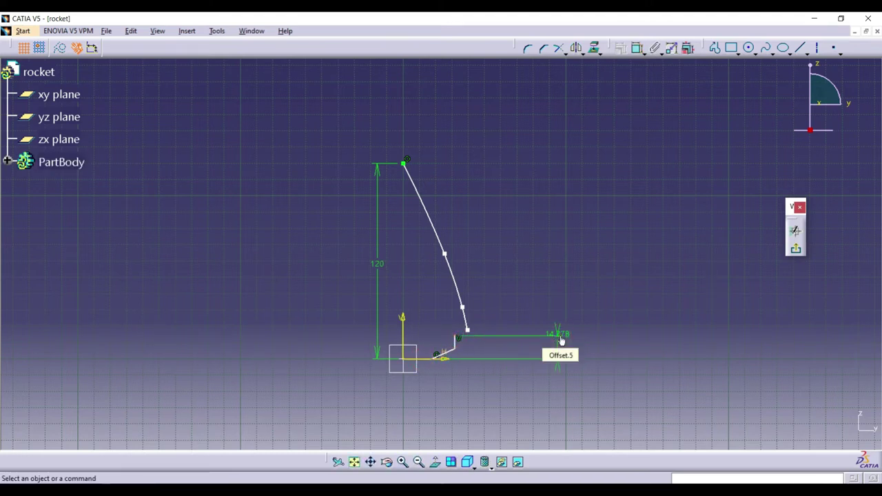
Dimension the spline's lower endpoint 35 mm above the horizontal axis and move the spline's second control point upward.
click(638, 49)
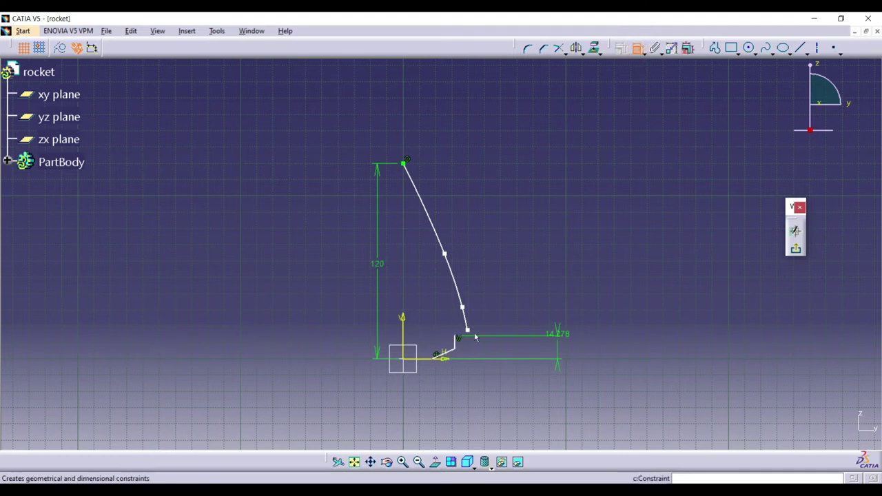
click(467, 330)
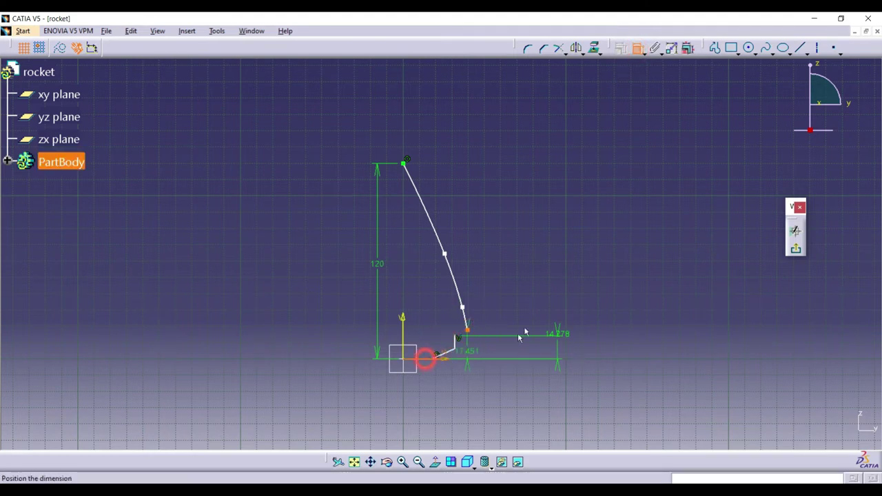
click(537, 291)
double_click(536, 292)
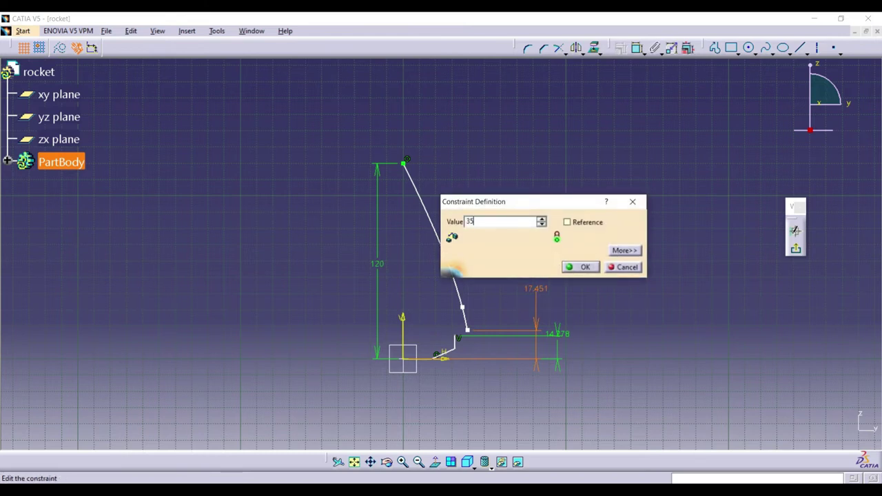
key(Return)
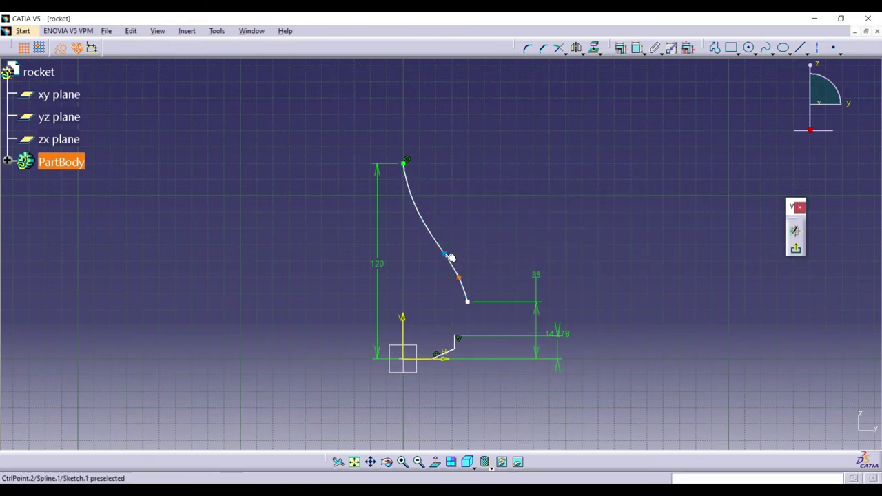
drag(445, 235, 445, 230)
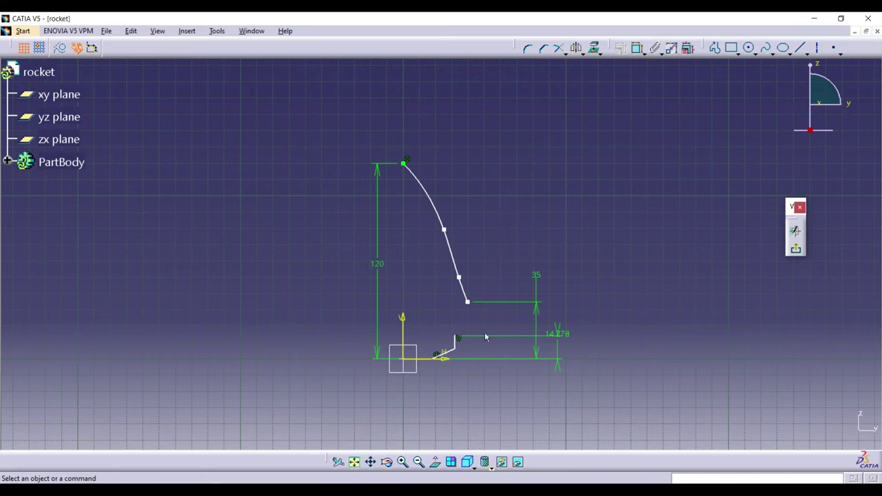
Add a vertically measured dimension between the vertical line's upper end and the spline's lower endpoint.
click(453, 337)
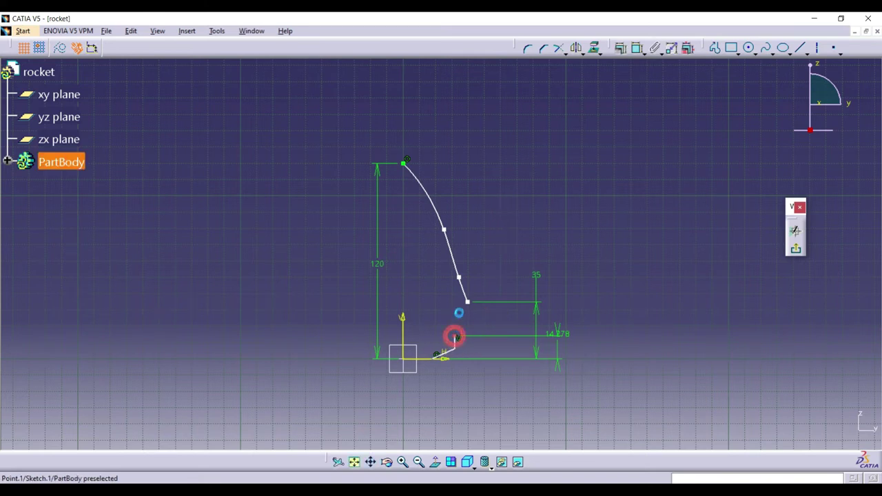
ctrl+click(467, 301)
click(636, 48)
right_click(501, 215)
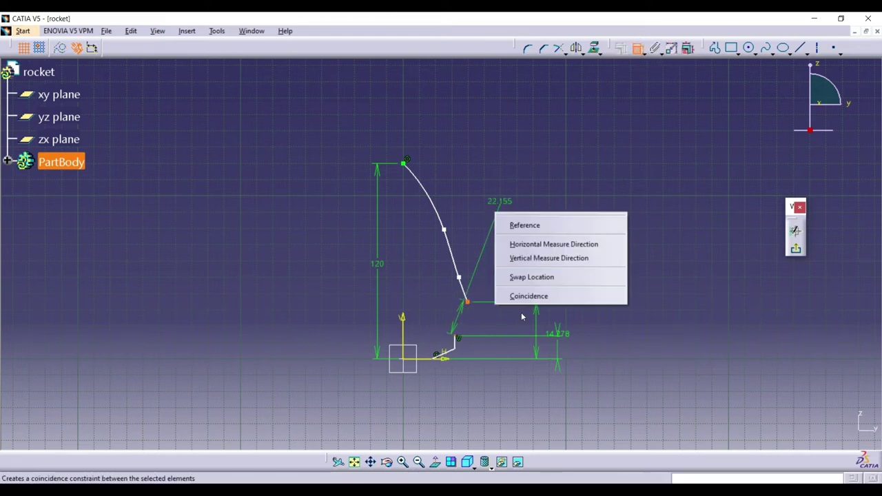
click(549, 259)
click(498, 234)
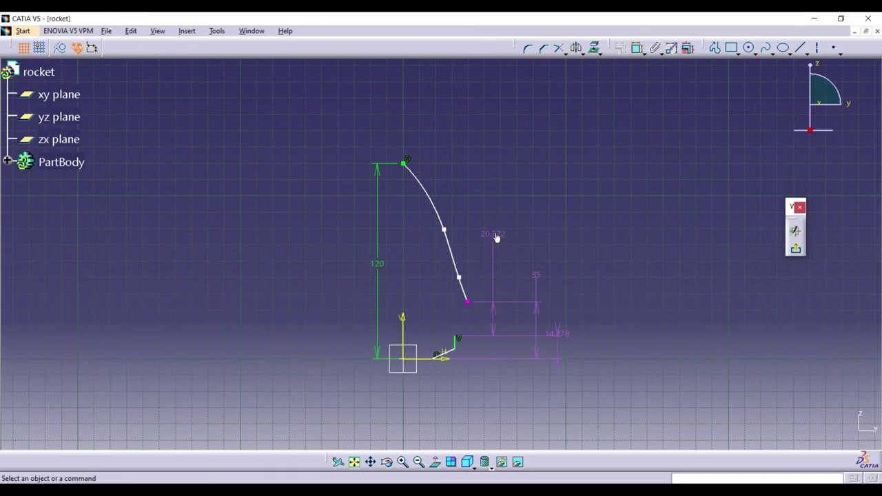
Delete the dimension from the vertical line's upper end to the horizontal axis and set its vertical gap to the spline to 3 mm.
click(562, 335)
right_click(560, 337)
click(582, 299)
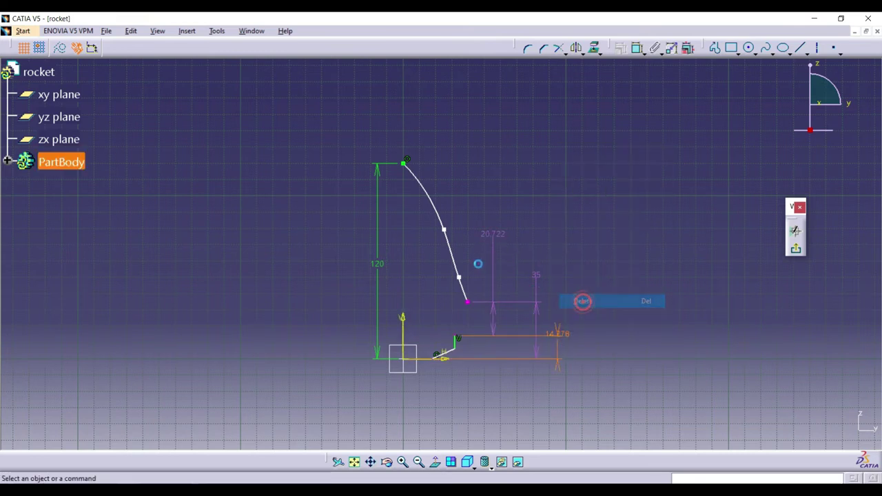
double_click(496, 235)
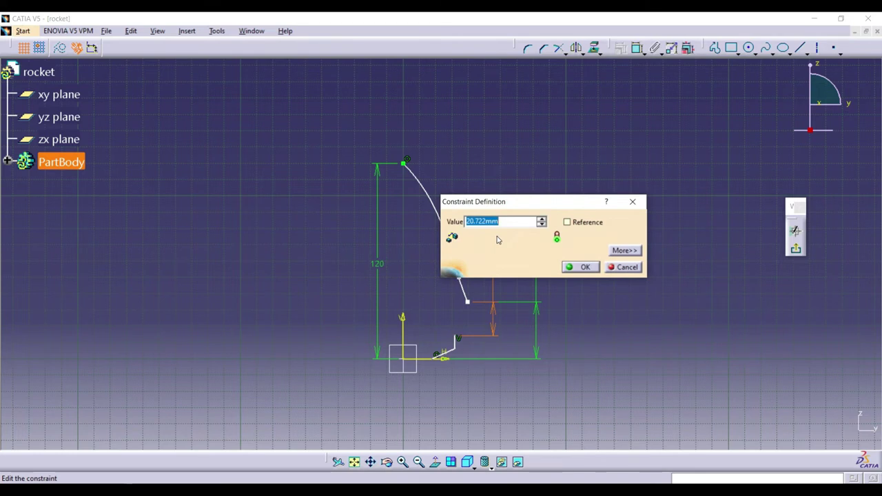
key(Return)
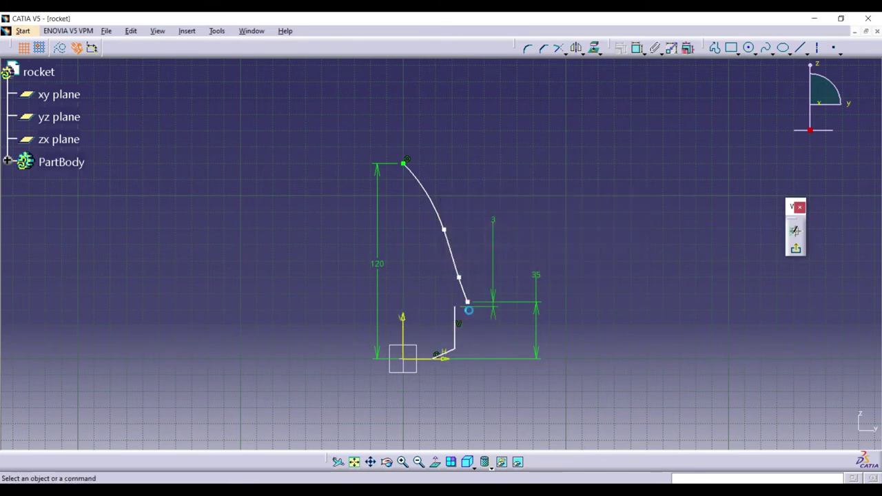
Dimension the spline's lower endpoint 16.5 mm horizontally from the vertical axis.
click(470, 304)
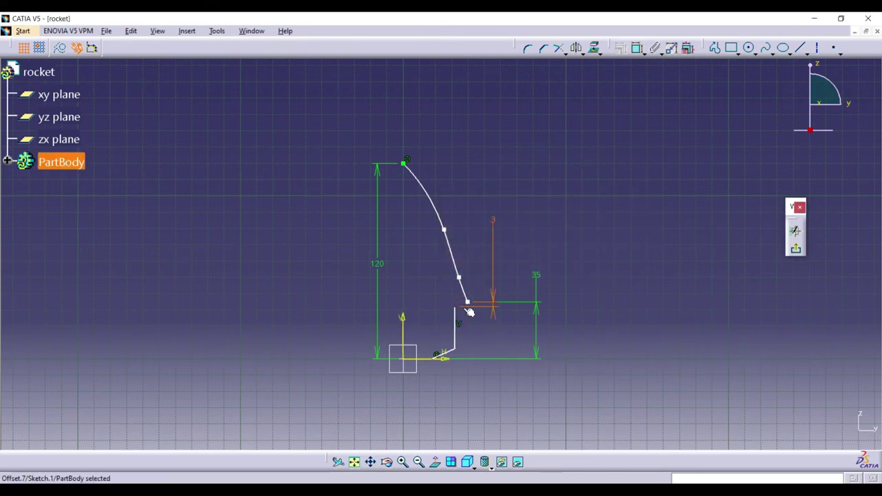
click(635, 50)
click(404, 325)
click(295, 268)
double_click(294, 264)
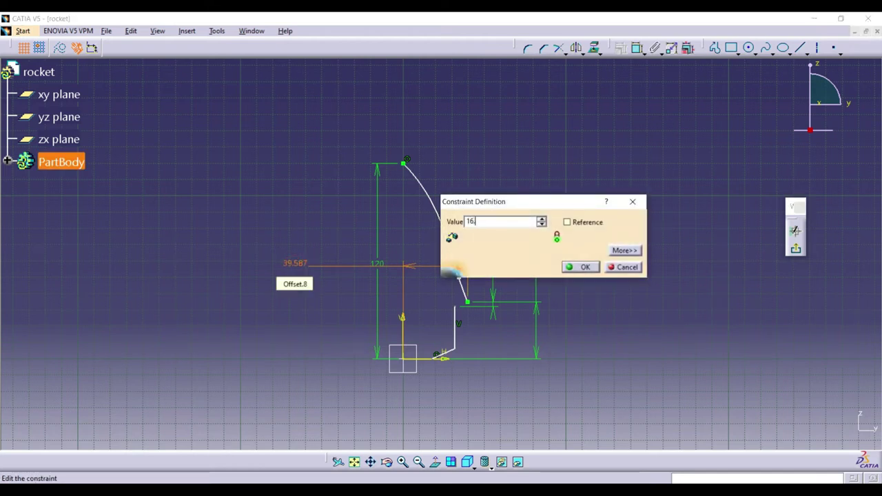
click(582, 267)
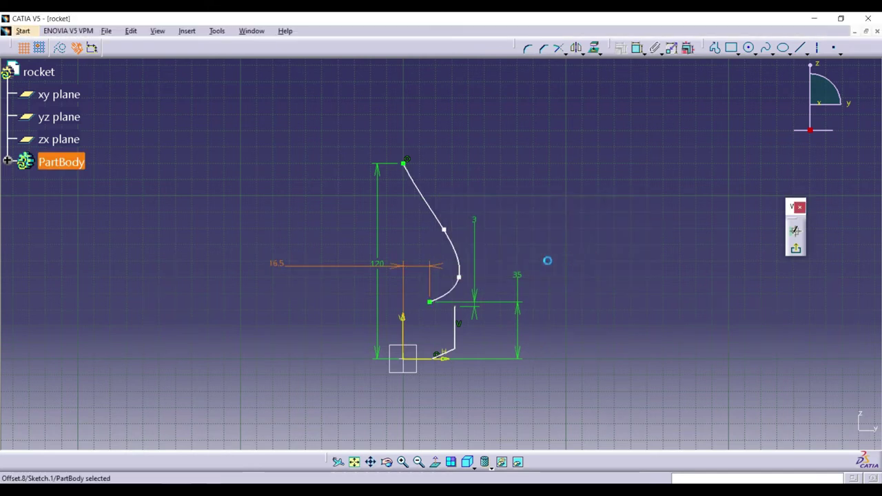
Move the vertical line closer to the vertical axis and shift the slanted line's lower end to about 11 mm from the origin.
click(464, 282)
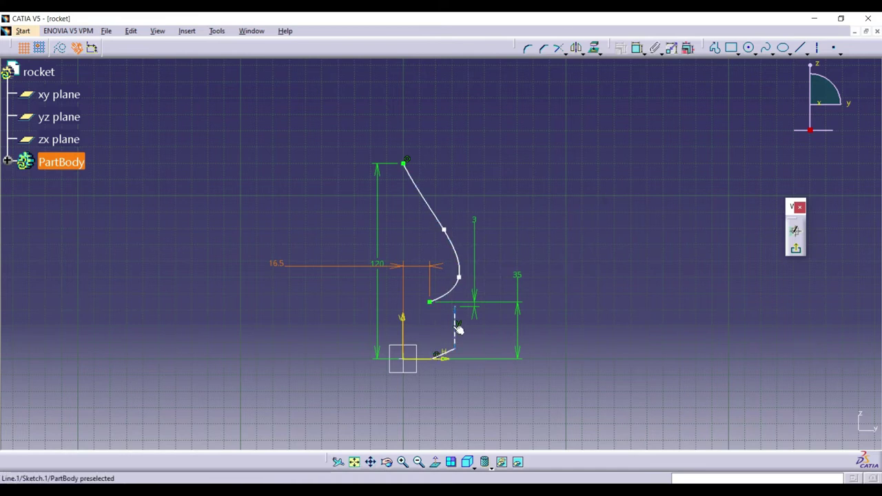
drag(438, 329, 432, 332)
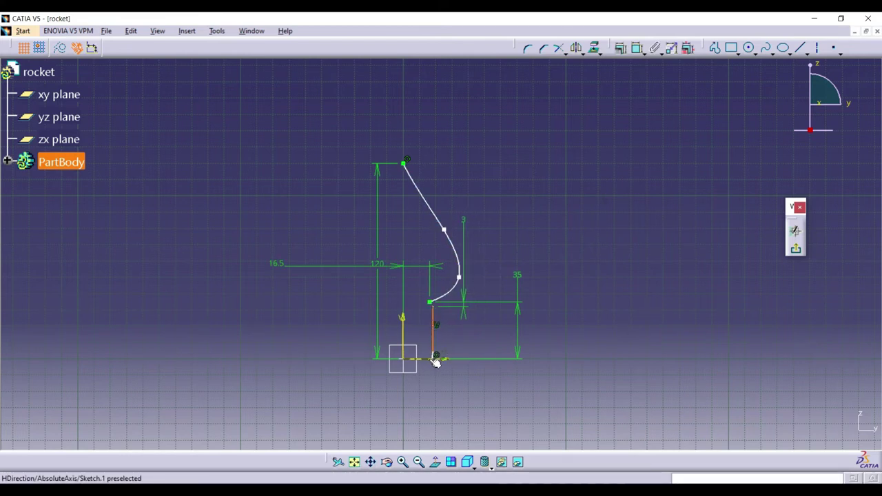
click(581, 246)
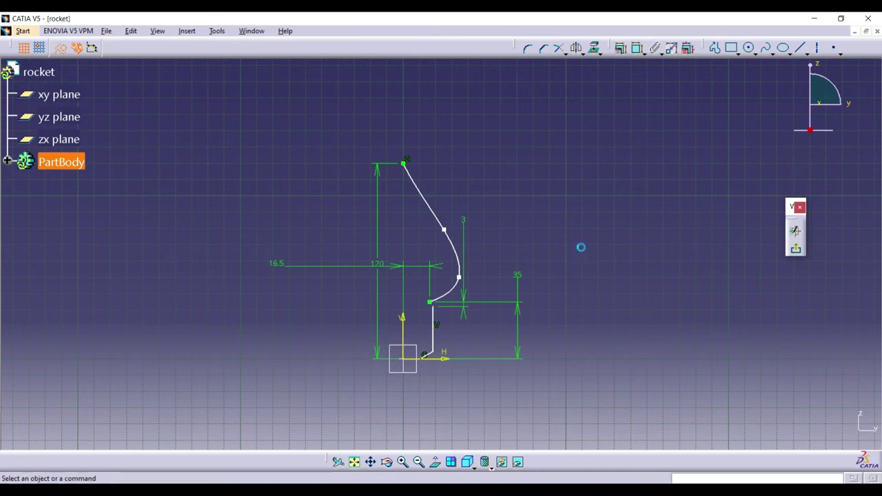
Dimension the slanted line's lower end 5 mm from the vertical axis.
click(635, 48)
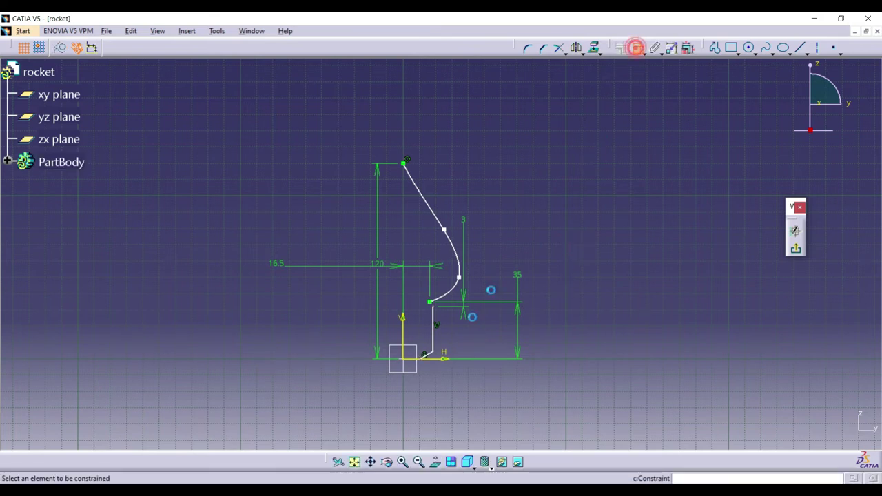
click(422, 358)
click(424, 358)
click(404, 332)
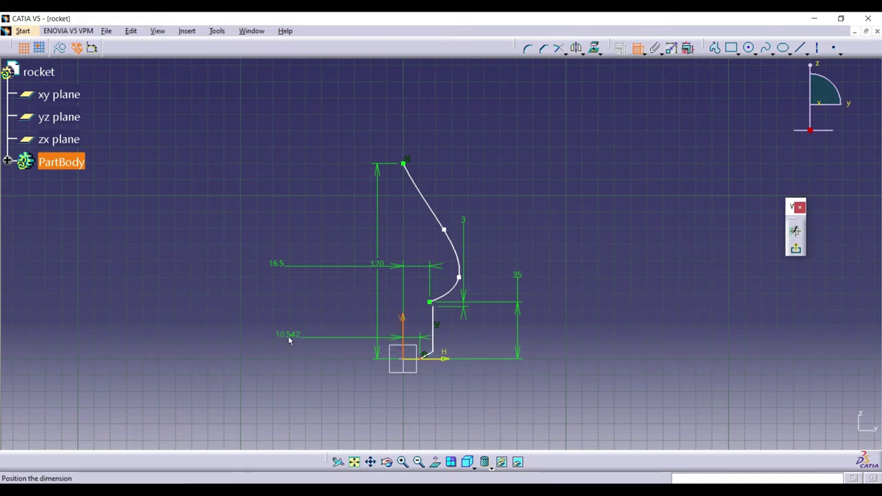
click(288, 340)
double_click(290, 341)
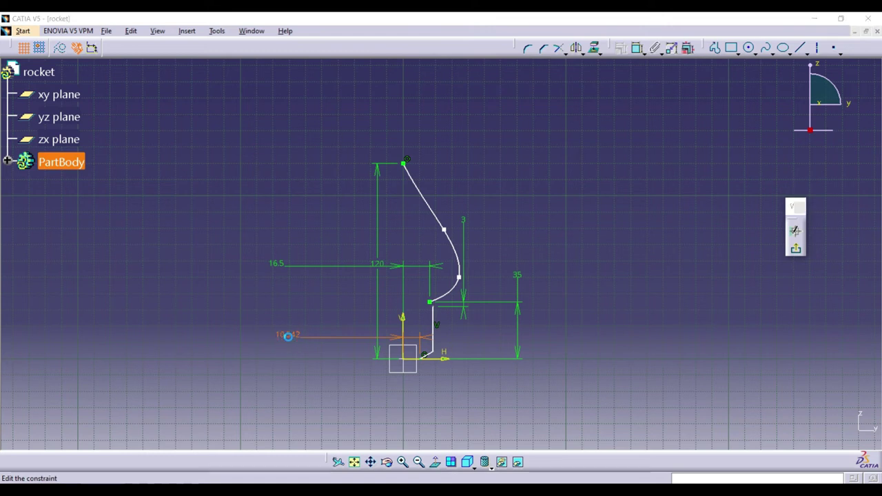
text(5)
key(Return)
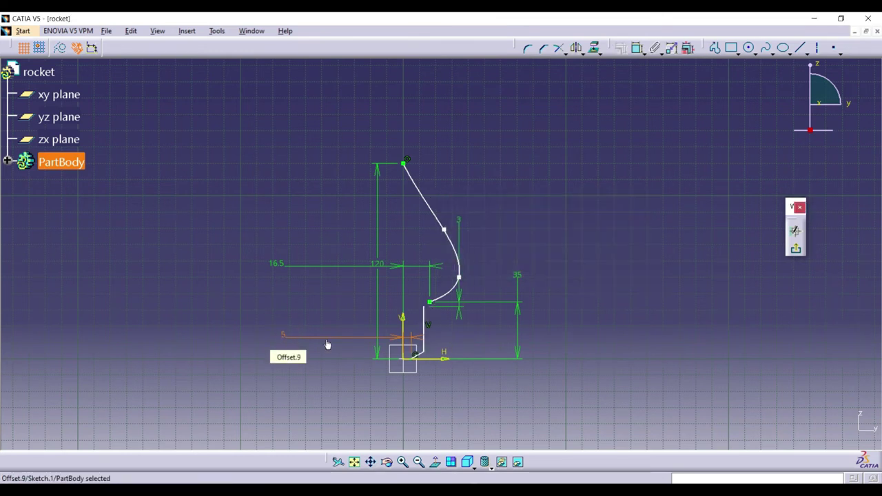
click(538, 331)
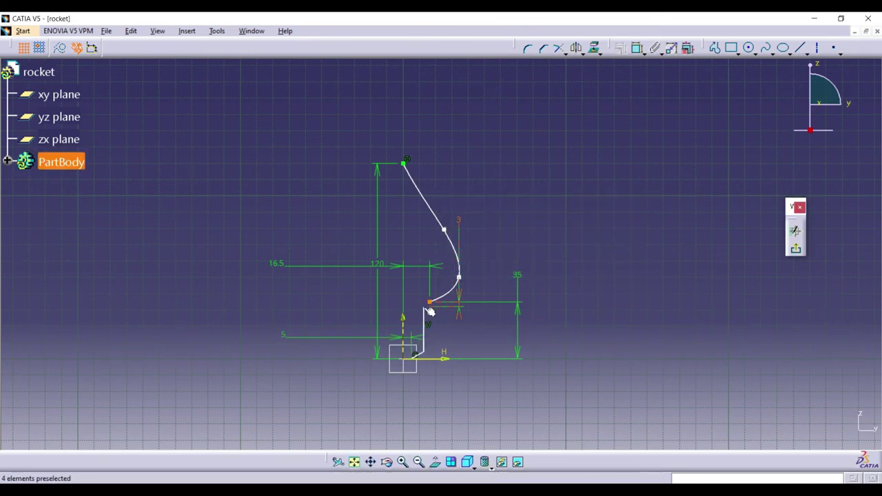
Dimension the corner between the vertical and slanted lines 10 mm above the horizontal axis.
click(422, 352)
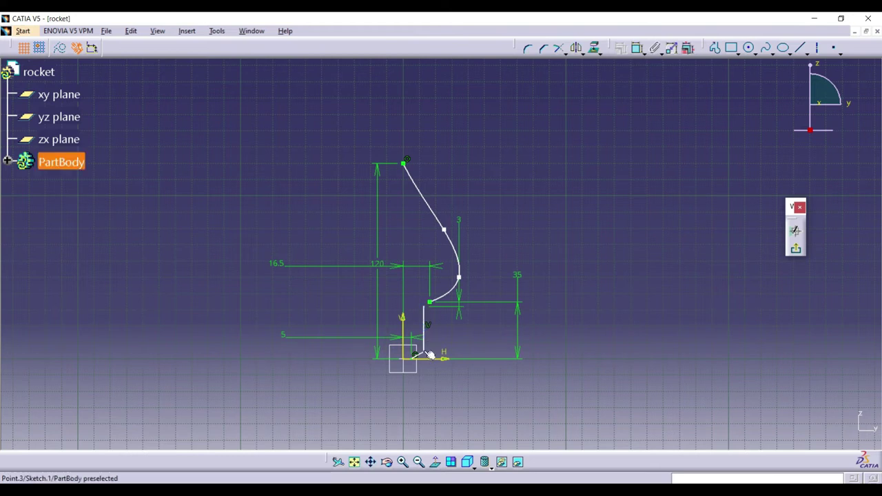
click(620, 47)
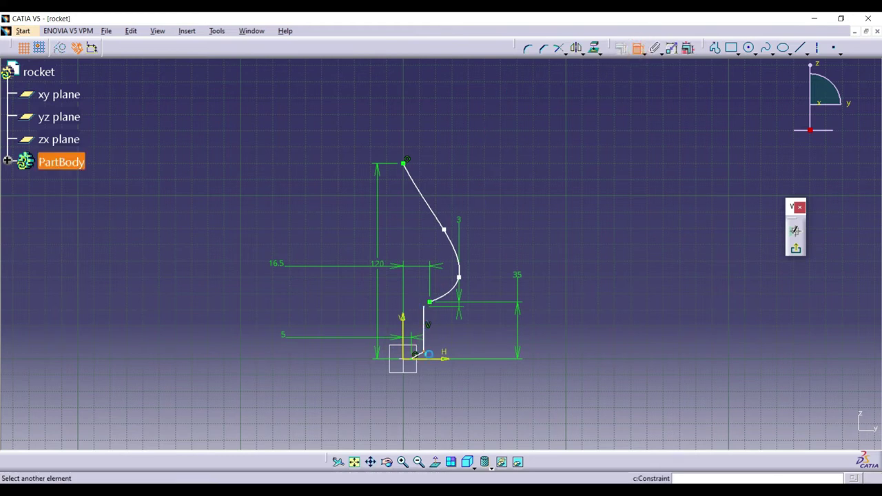
click(443, 359)
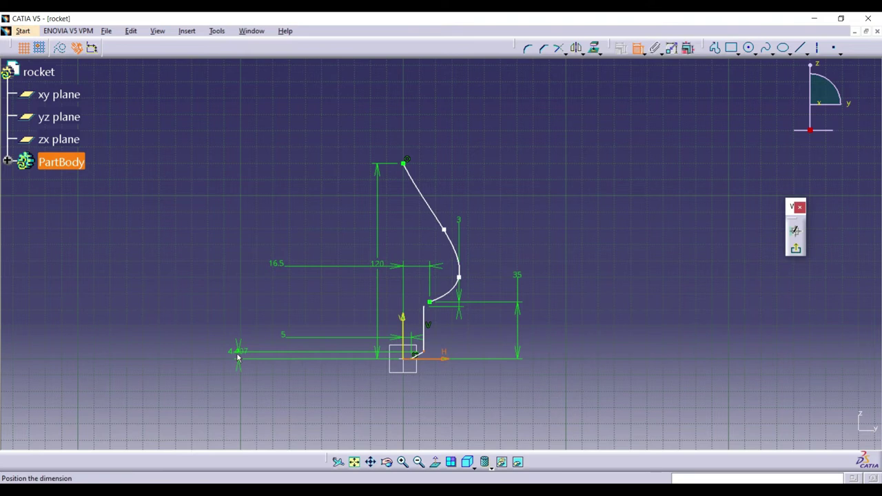
click(237, 355)
double_click(237, 355)
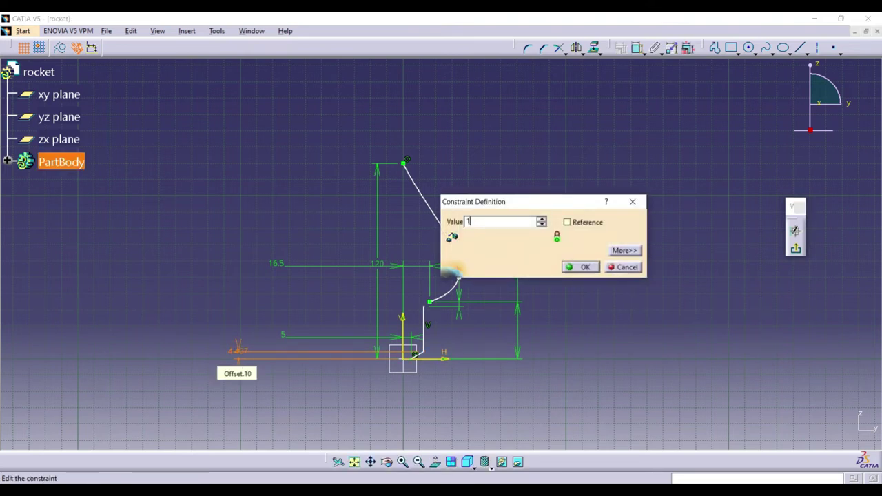
key(Return)
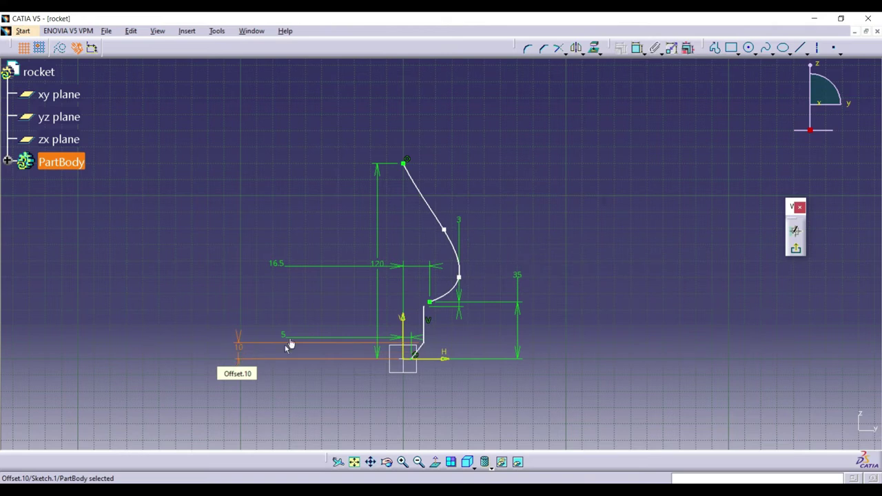
Dimension the lower vertical line 15 mm from the vertical axis.
click(275, 293)
click(424, 331)
click(636, 48)
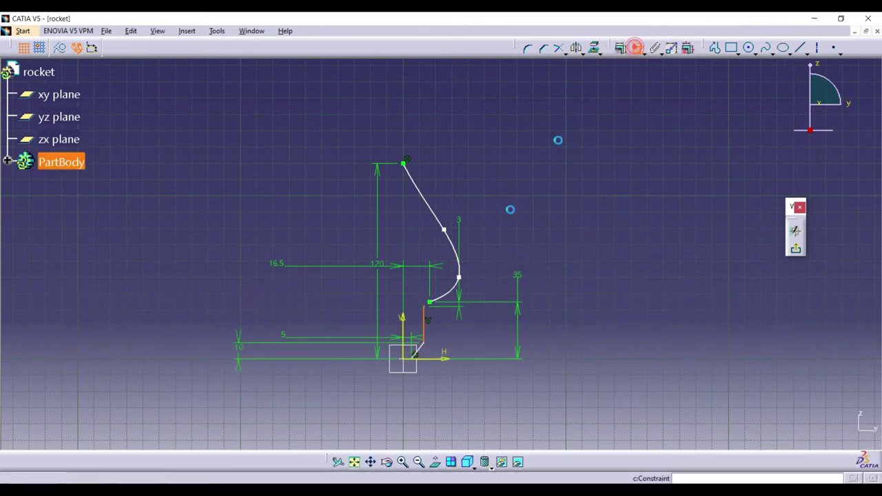
click(404, 325)
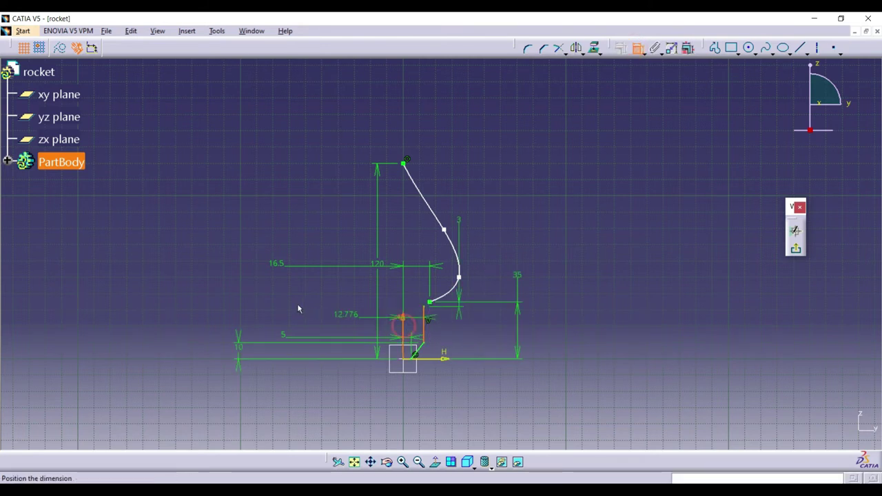
click(298, 306)
double_click(296, 304)
key(Return)
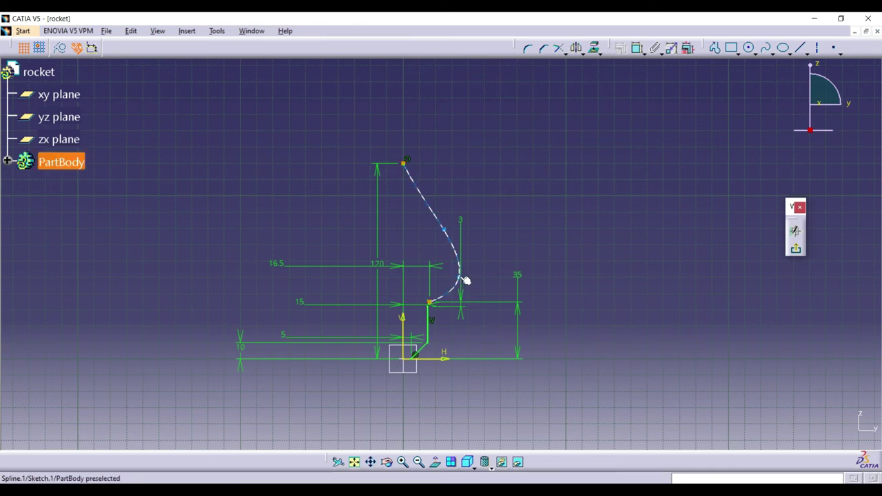
Reshape the spline into a smooth, gently convex nose curve by repositioning its two intermediate control points.
drag(456, 276, 426, 269)
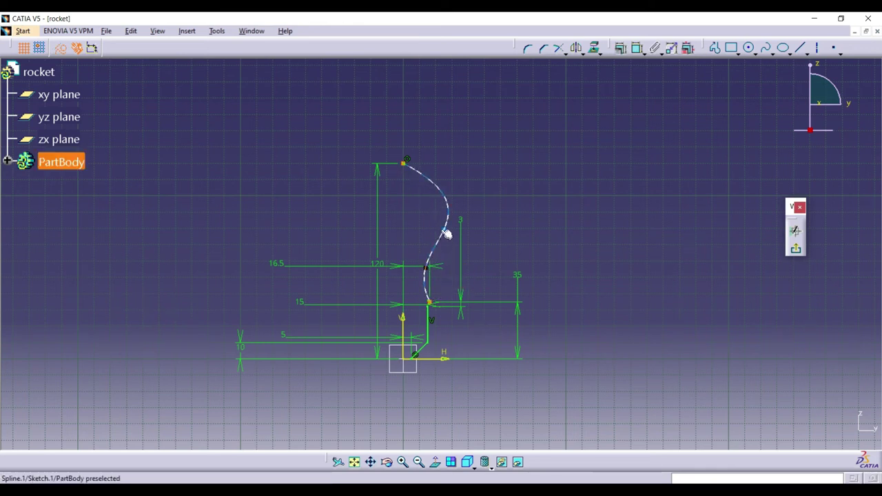
drag(443, 229, 420, 215)
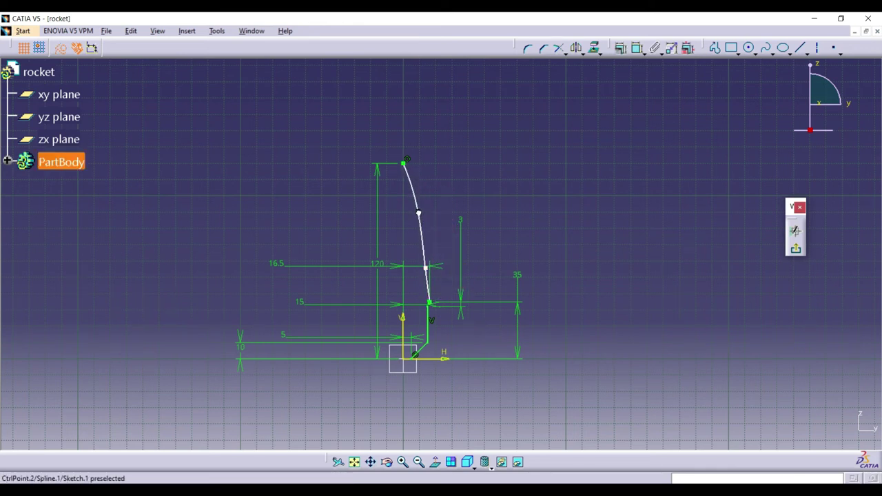
mouse_move(418, 213)
middle_down()
mouse_move(377, 408)
mouse_move(363, 400)
middle_up()
drag(390, 174, 381, 164)
drag(401, 270, 404, 272)
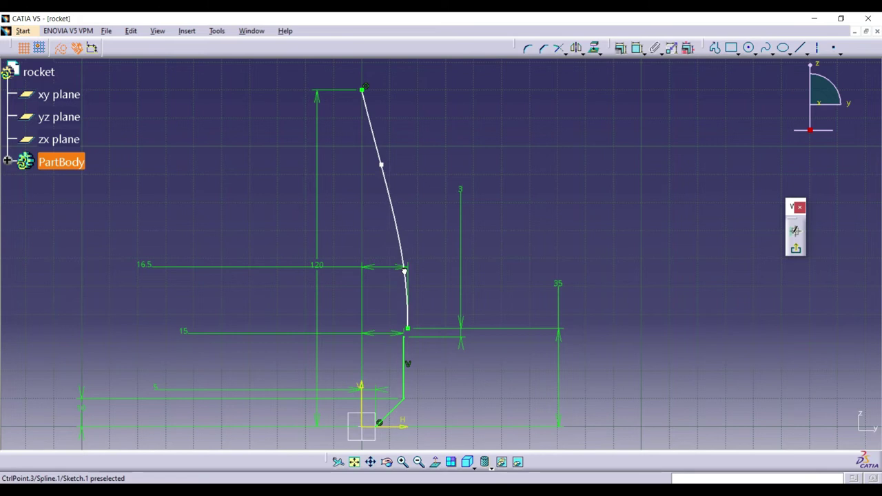
drag(385, 166, 388, 146)
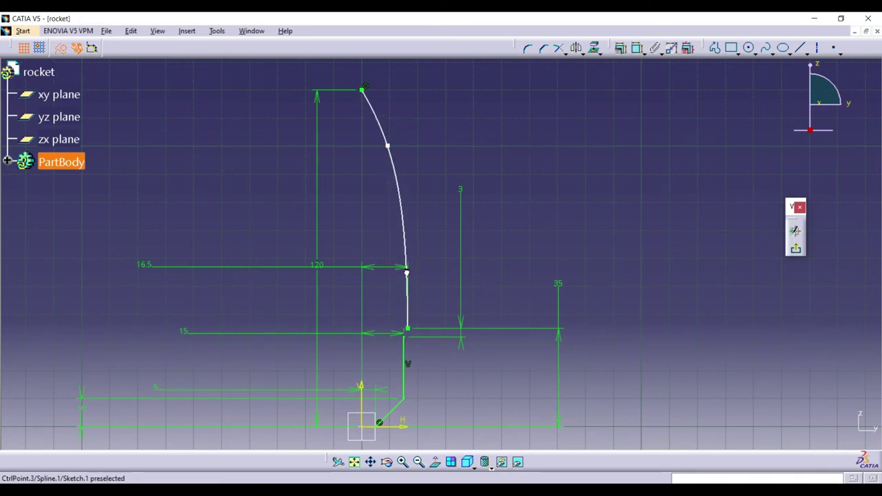
drag(388, 144, 384, 147)
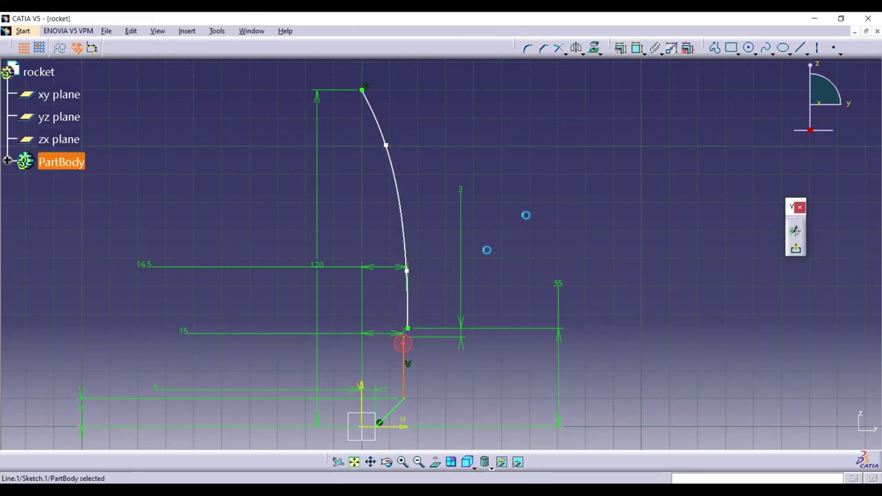
Draw a profile from the vertical line's upper end 3 mm upward and across to the spline's lower endpoint.
click(402, 462)
click(586, 222)
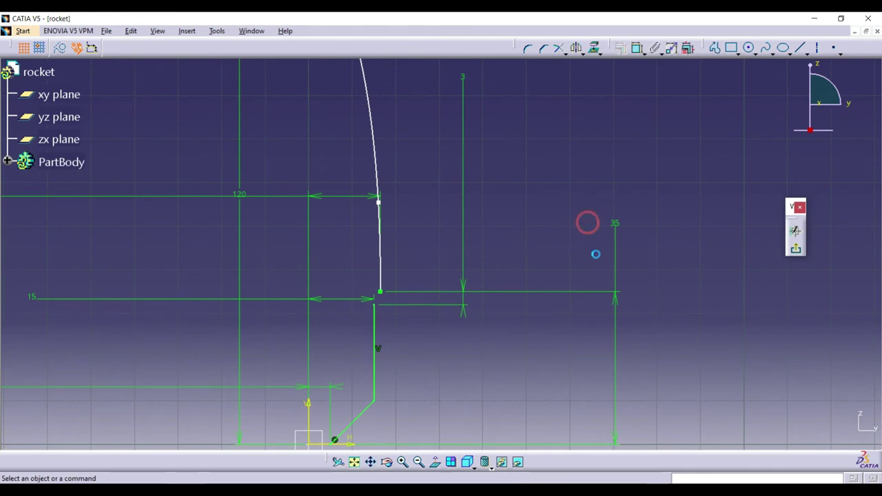
click(714, 48)
click(374, 298)
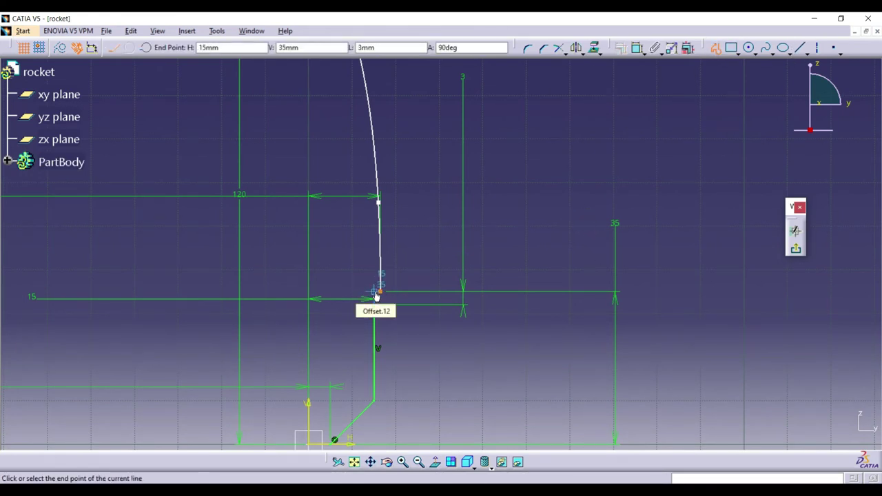
click(379, 292)
key(Escape)
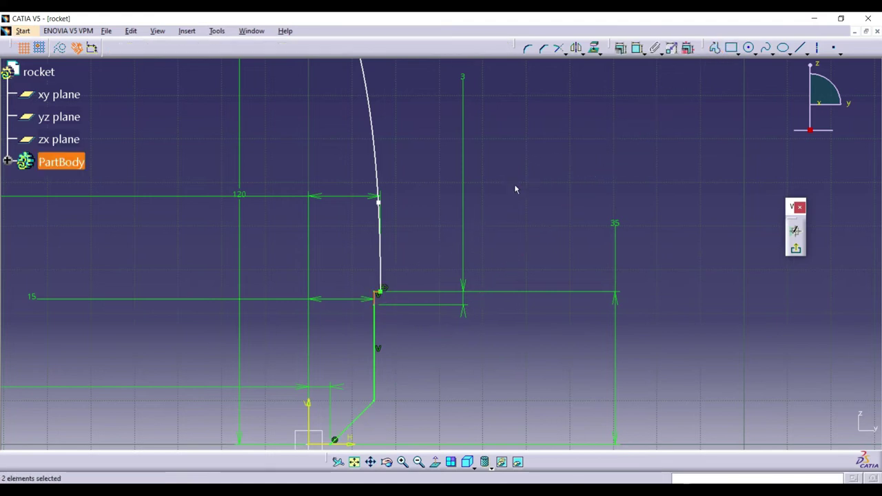
Round the corner between the short vertical and horizontal connecting lines with a 0.5 mm radius.
click(402, 462)
click(403, 462)
click(528, 48)
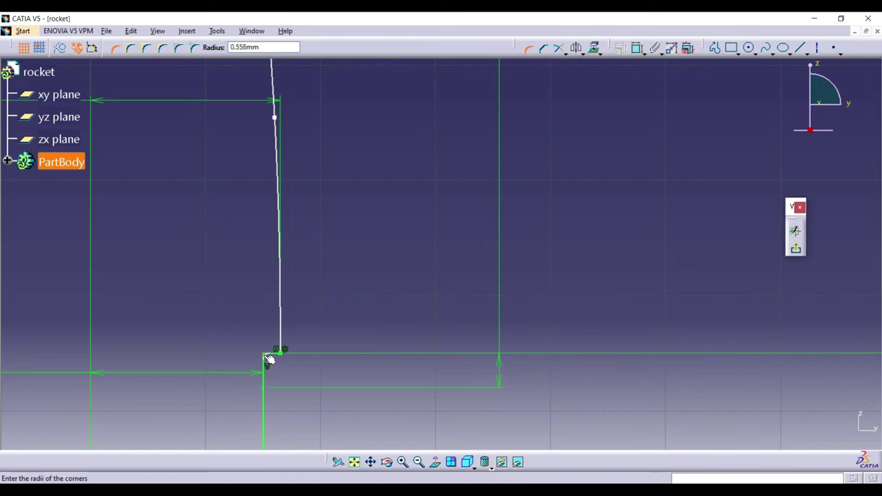
click(269, 358)
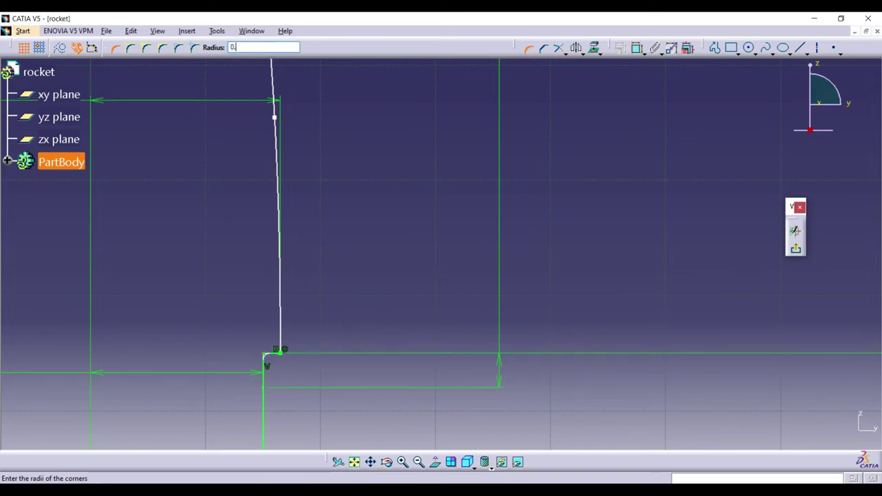
text(0.5)
key(Return)
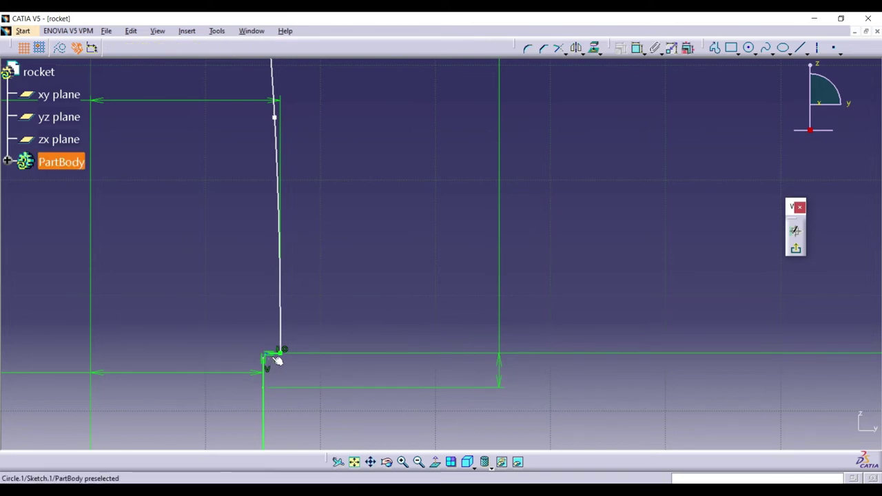
Round the corner between the spline's lower end and the short horizontal line.
click(282, 345)
click(528, 48)
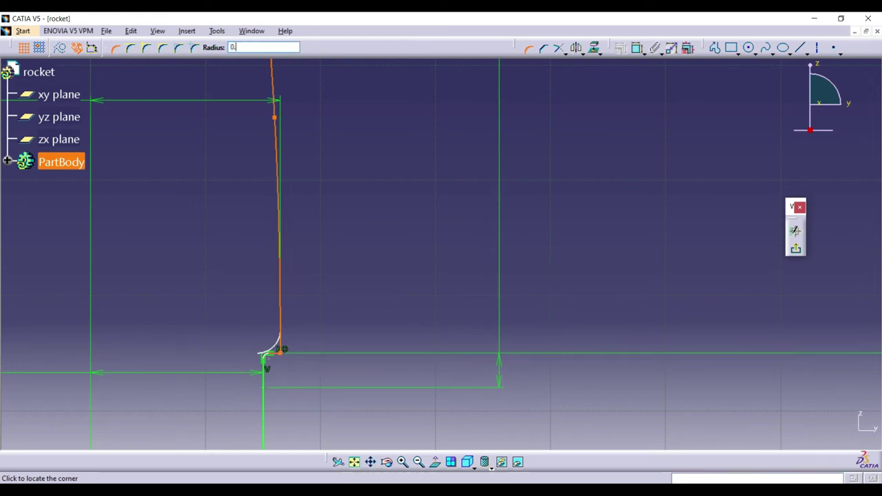
click(280, 350)
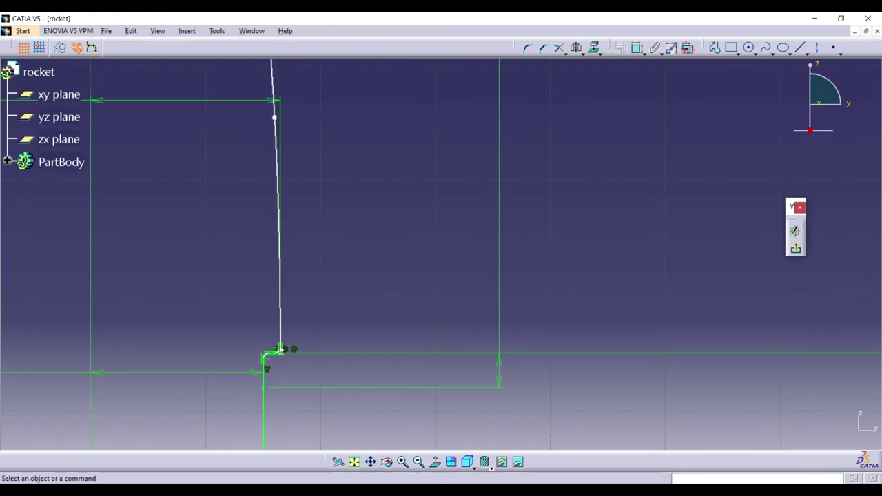
Round the corner between the long vertical line and the slanted line with a 2.5 mm radius.
click(370, 462)
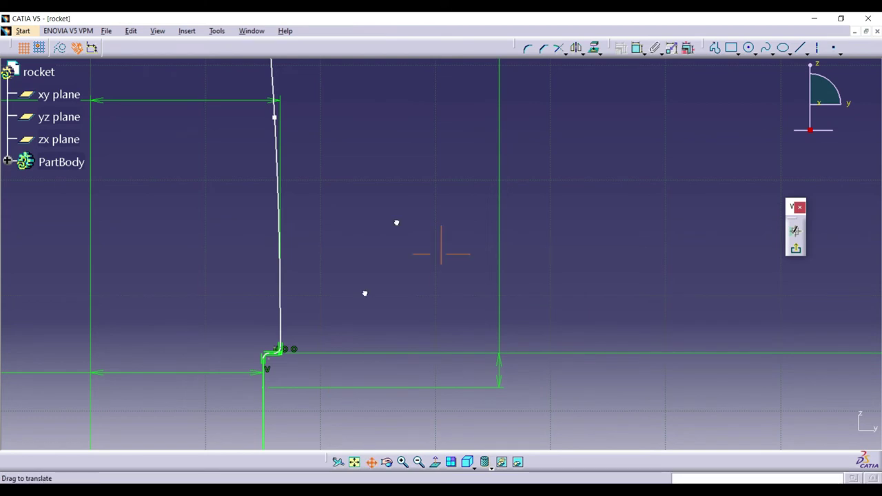
drag(396, 222, 466, 65)
click(528, 49)
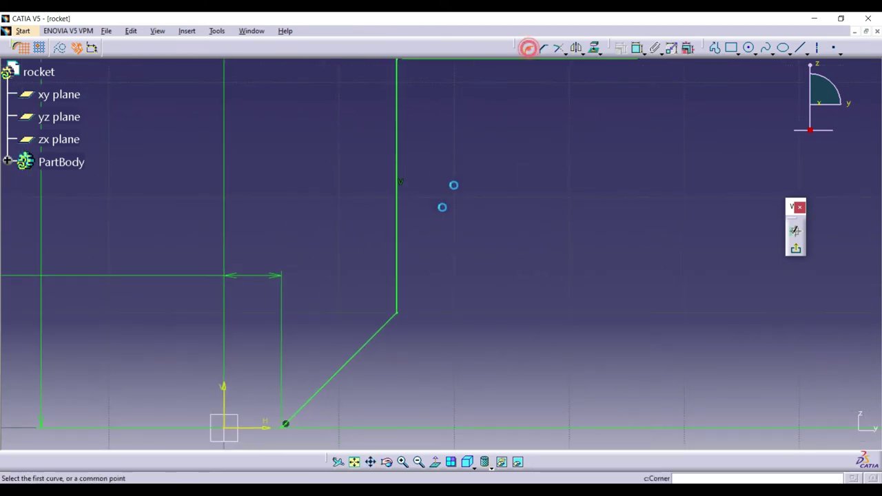
click(397, 314)
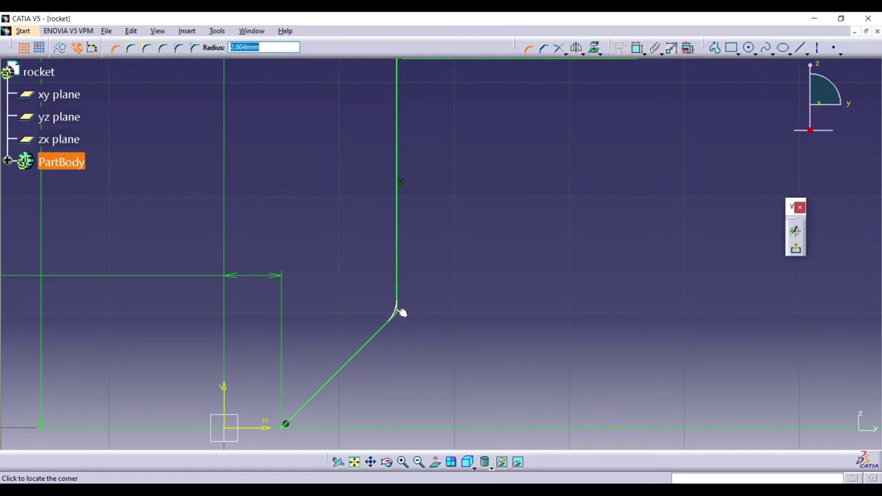
text(2.5)
key(Return)
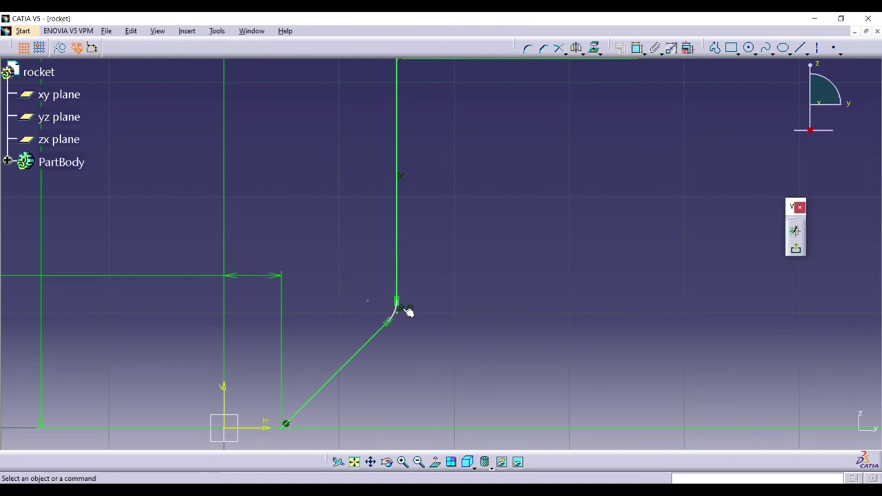
Finish the rocket half-profile sketch and return to part modelling.
click(419, 463)
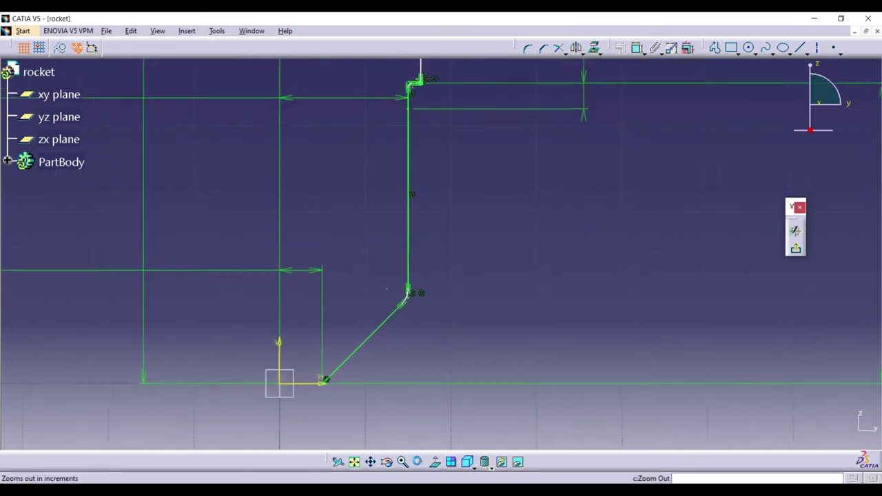
click(419, 463)
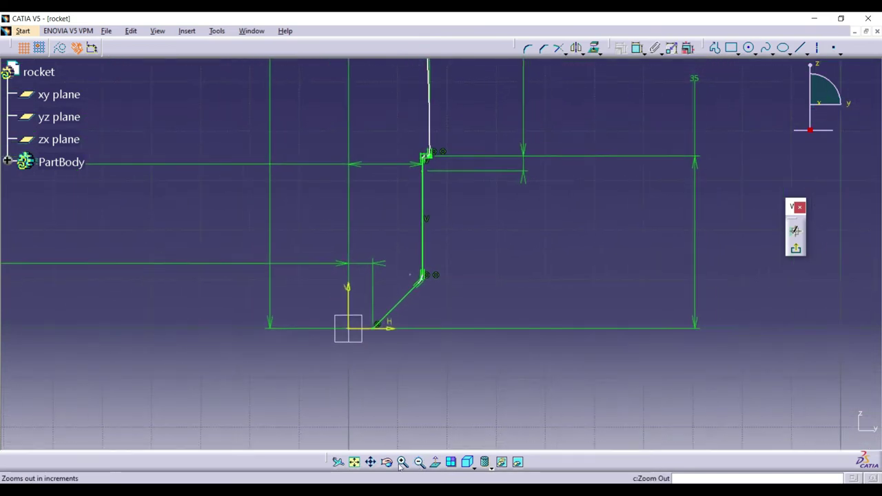
click(372, 463)
drag(413, 366, 374, 491)
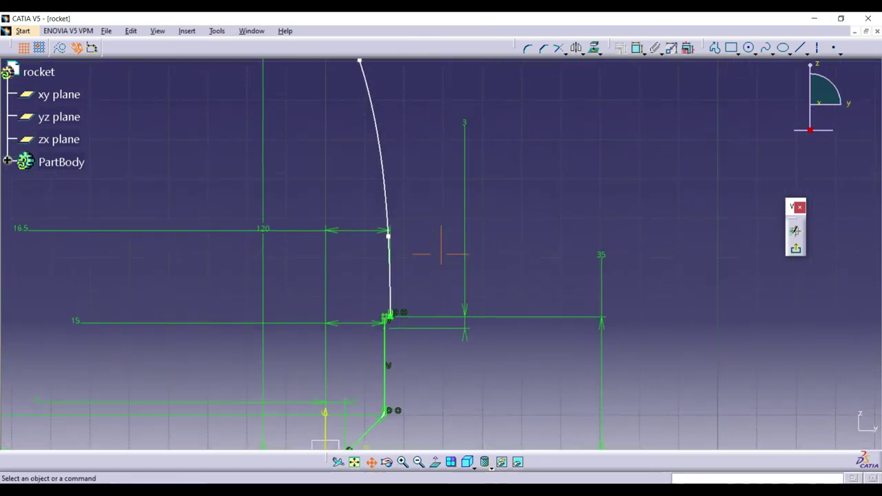
click(371, 462)
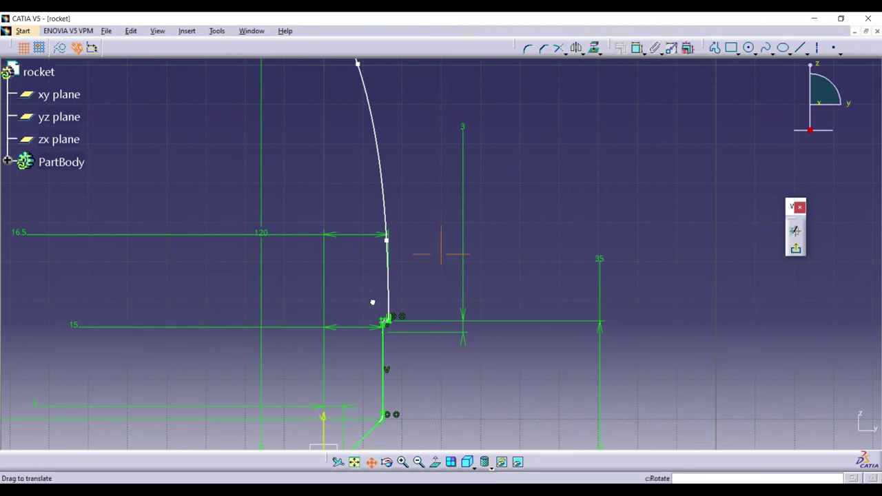
drag(446, 250, 459, 296)
click(796, 251)
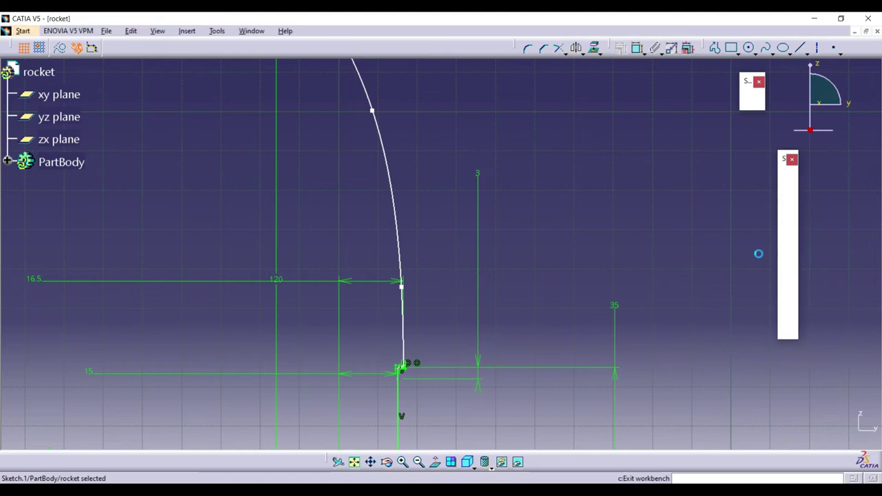
Revolve the profile 360 degrees about the sketch's vertical axis as a Shaft with Thick Profile and Thickness1 of 2 mm.
click(401, 461)
click(787, 219)
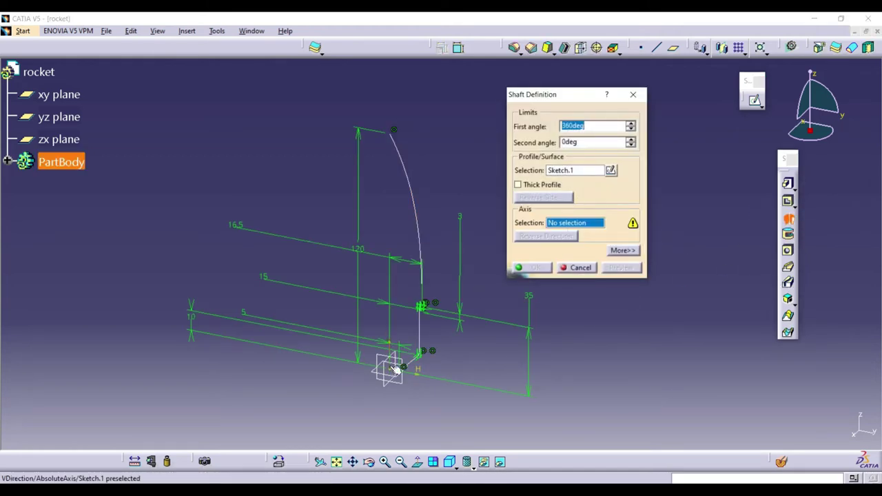
click(396, 371)
click(524, 278)
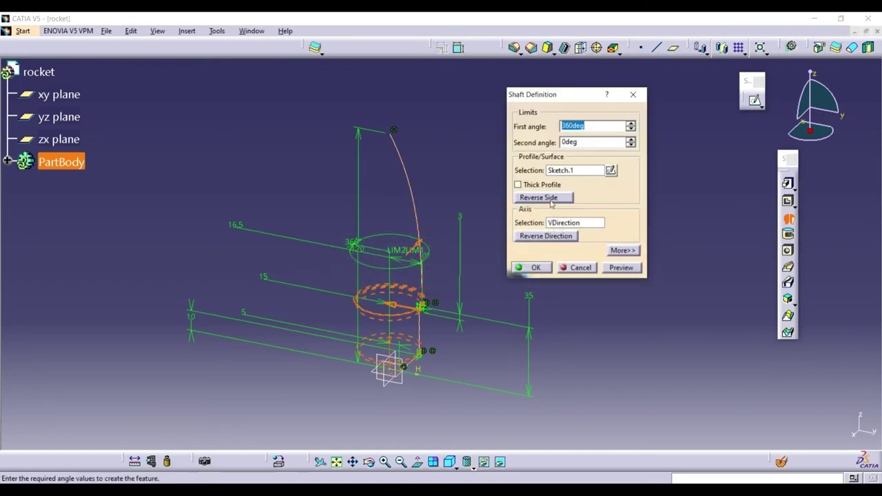
click(542, 183)
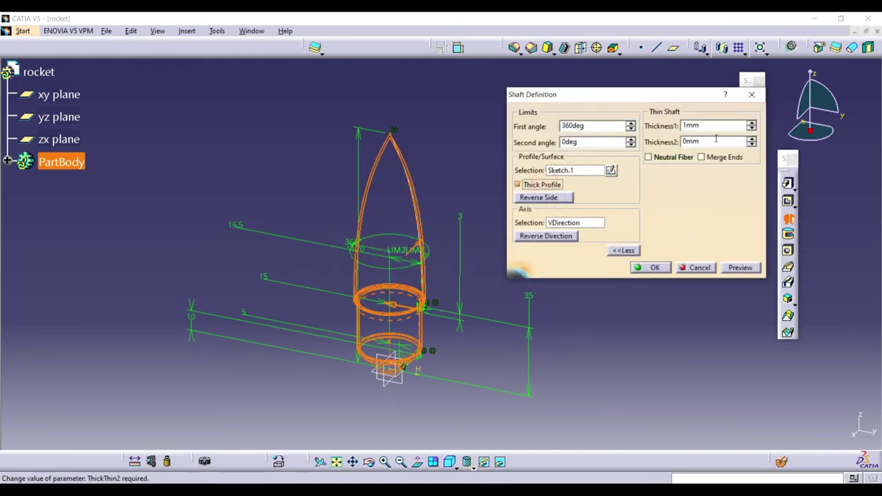
click(753, 123)
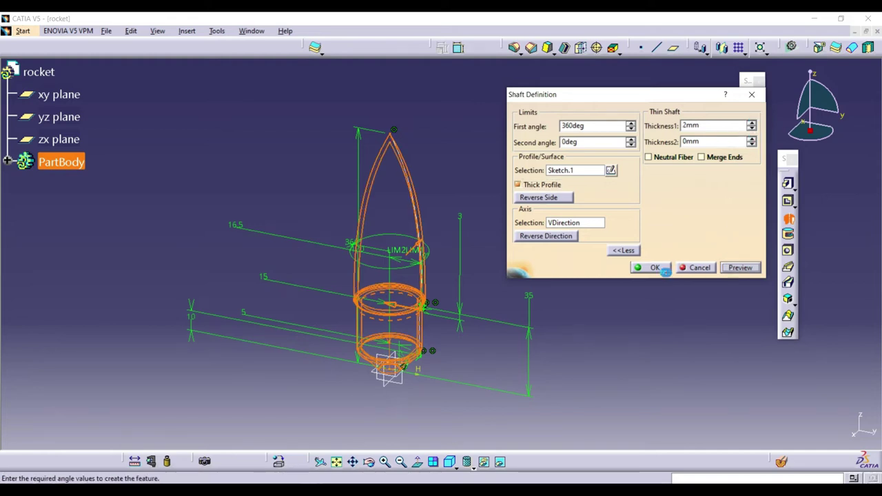
click(658, 268)
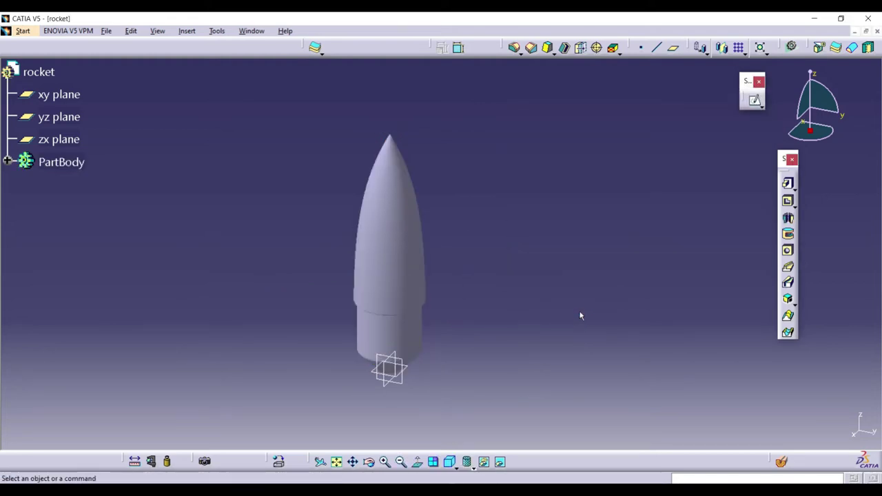
Switch the model's display mode to shading with edges.
click(469, 464)
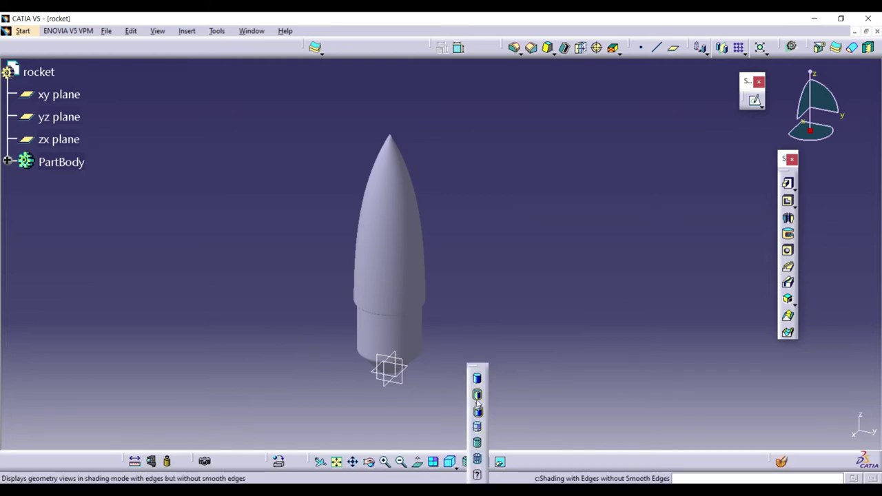
click(477, 379)
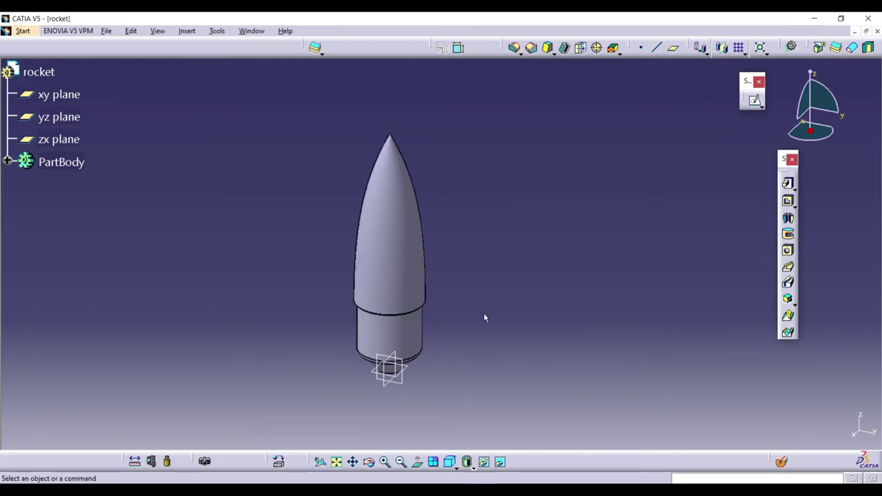
mouse_move(378, 350)
middle_down()
mouse_move(413, 270)
mouse_move(473, 297)
mouse_move(487, 266)
mouse_move(414, 384)
middle_up()
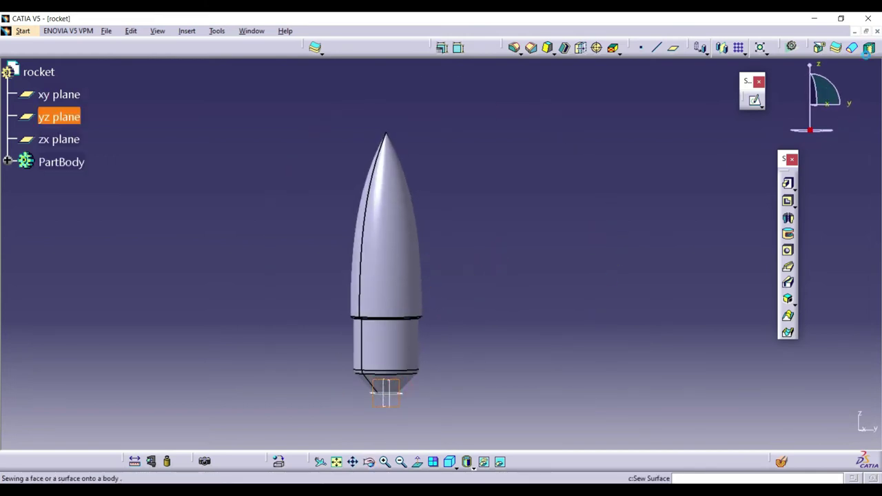
Start a sketch on the yz plane and project the rocket's circular edge where the nose cone meets the narrower cylinder.
click(754, 100)
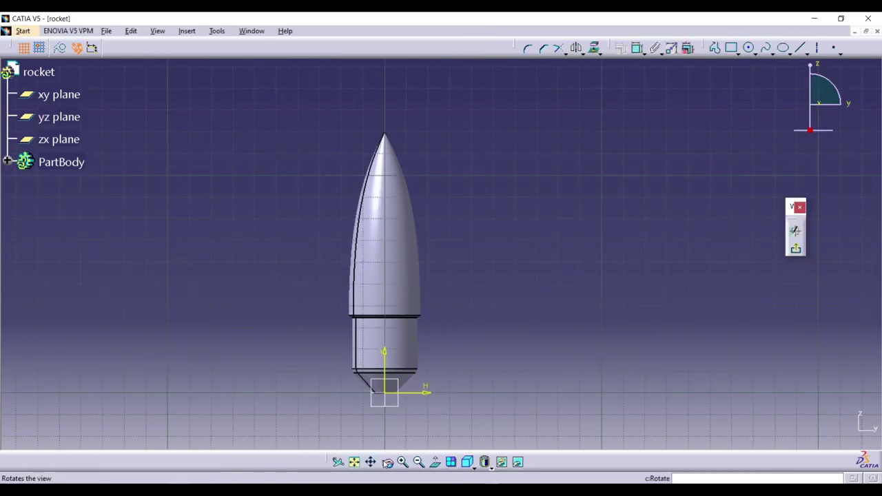
middle_drag(404, 418, 430, 330)
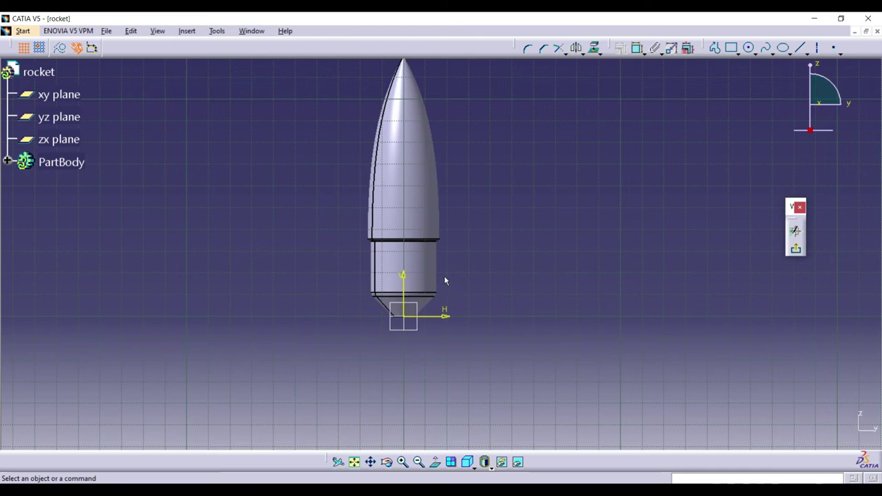
click(372, 238)
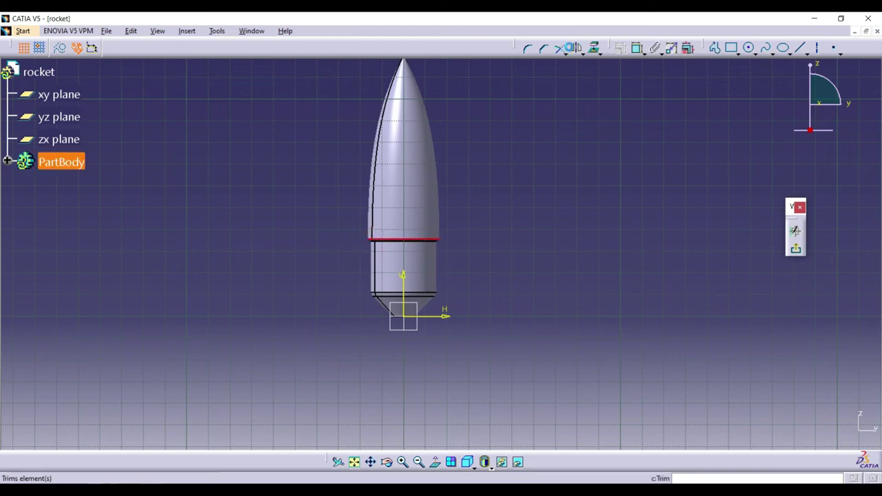
click(575, 48)
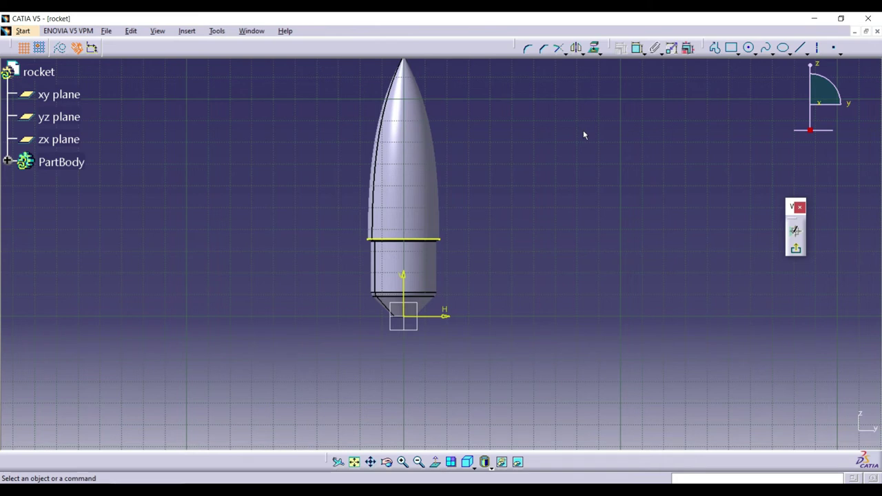
Draw a vertical line about 113 mm long downward from the right end of the projected edge.
click(802, 48)
scroll(400, 273, down, 2)
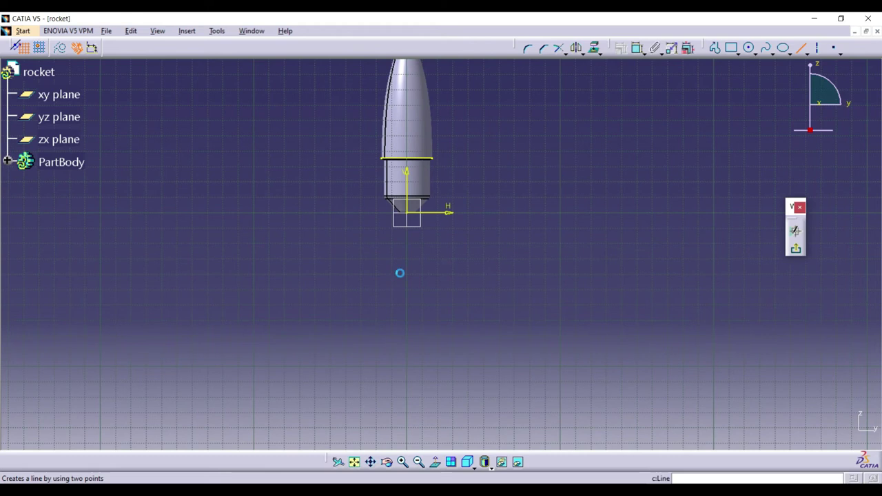
click(434, 161)
click(432, 332)
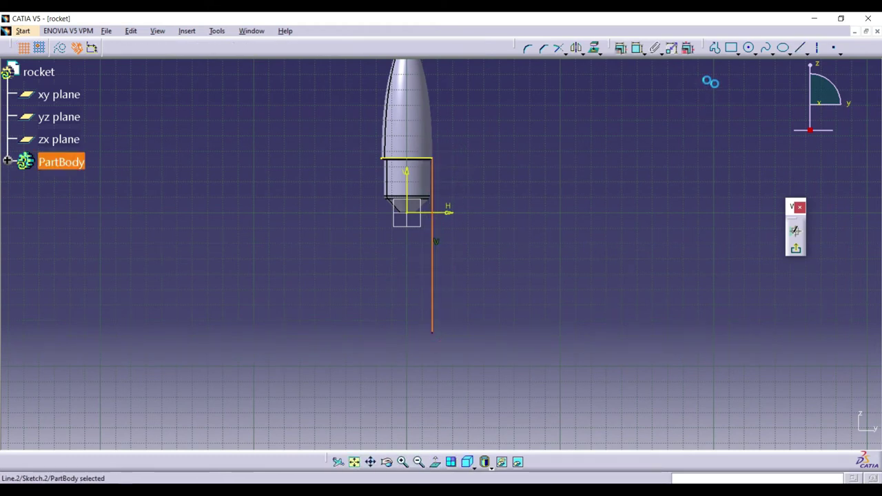
click(637, 48)
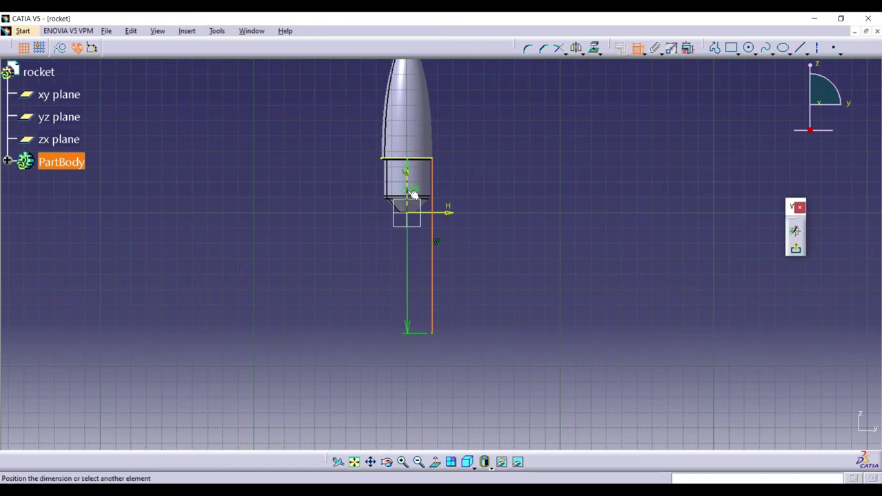
click(498, 176)
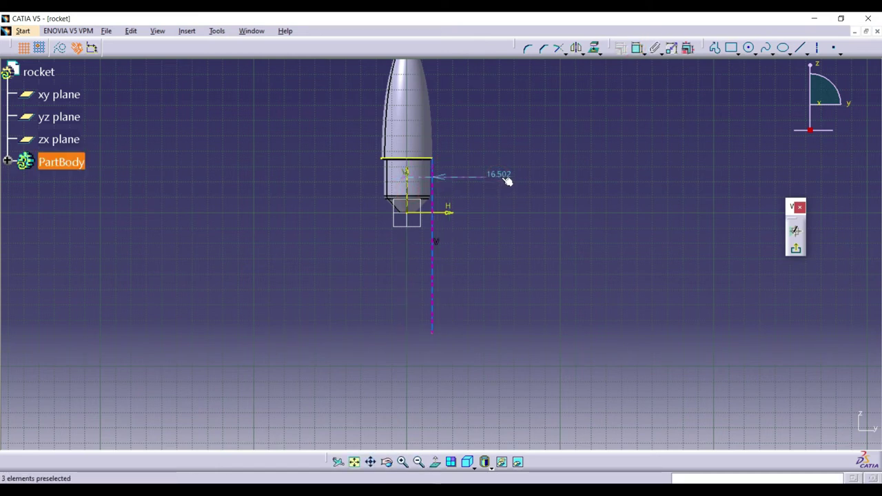
right_click(506, 176)
click(524, 329)
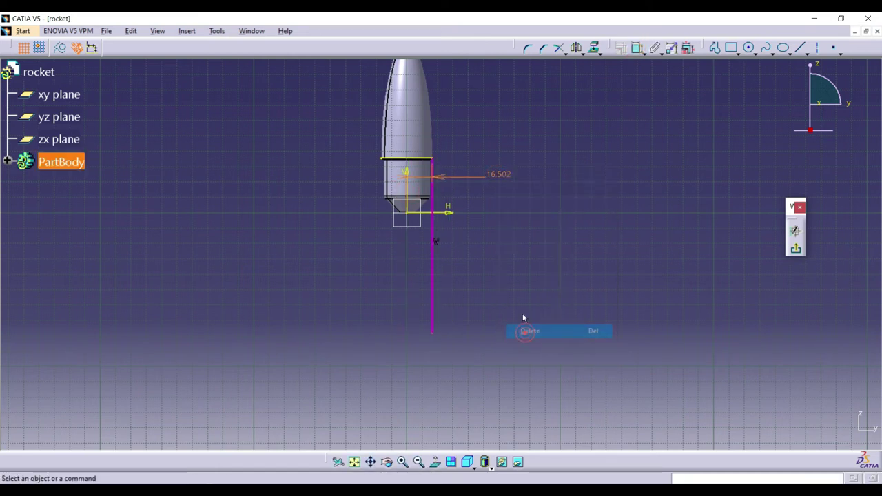
Dimension the vertical line's length and set it to 170 mm.
click(634, 47)
click(435, 263)
click(461, 259)
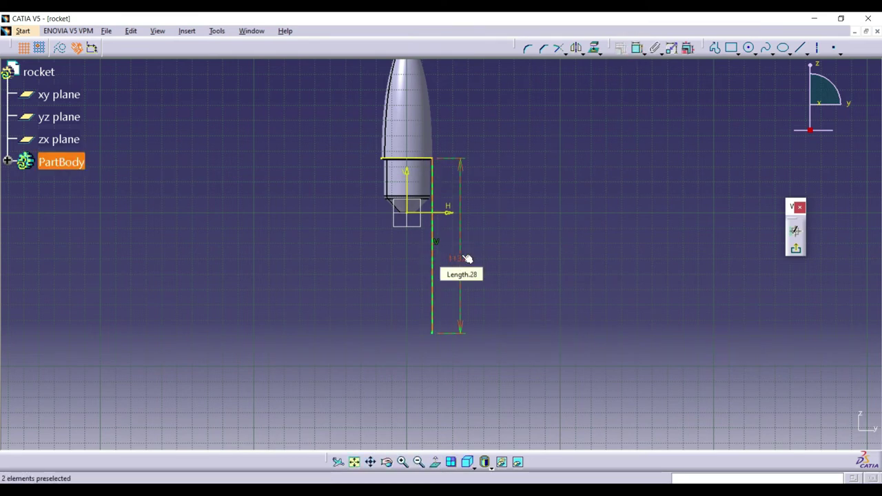
double_click(461, 257)
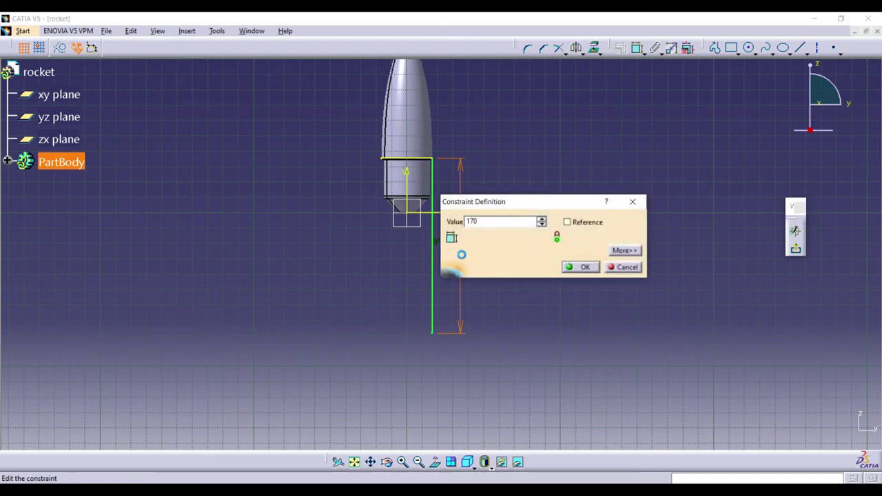
key(Return)
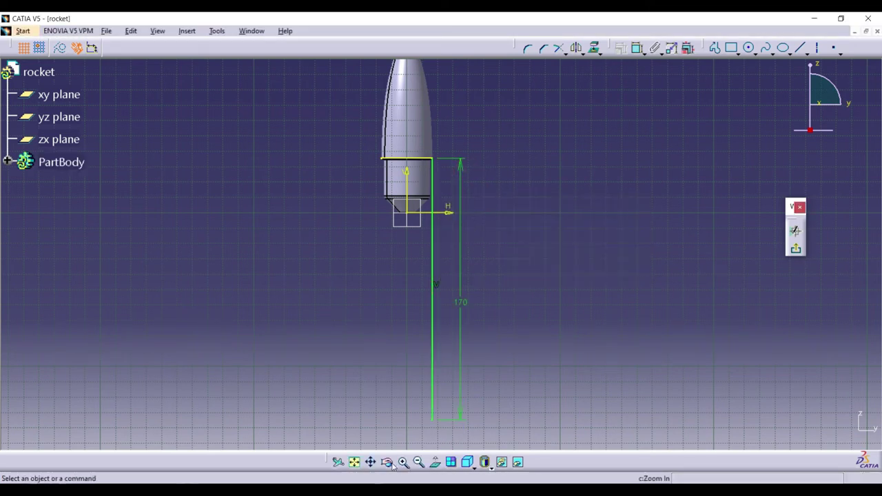
Delete the projected edge so only the vertical line remains, and exit the sketch.
click(371, 461)
mouse_move(407, 331)
mouse_down()
mouse_move(407, 306)
mouse_move(410, 330)
mouse_up()
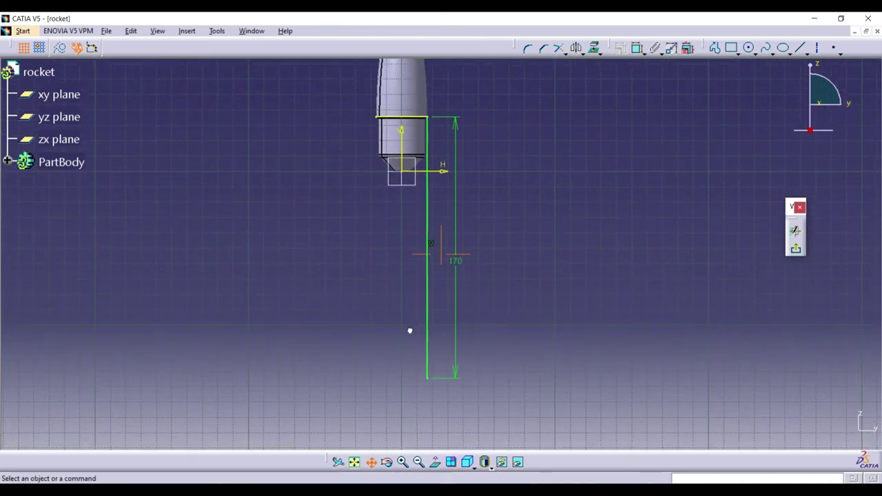
click(413, 118)
right_click(413, 118)
click(482, 275)
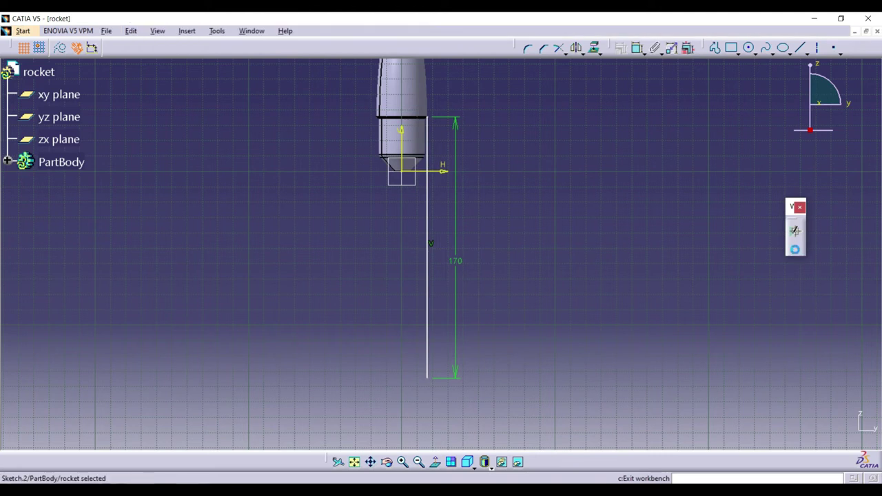
click(794, 231)
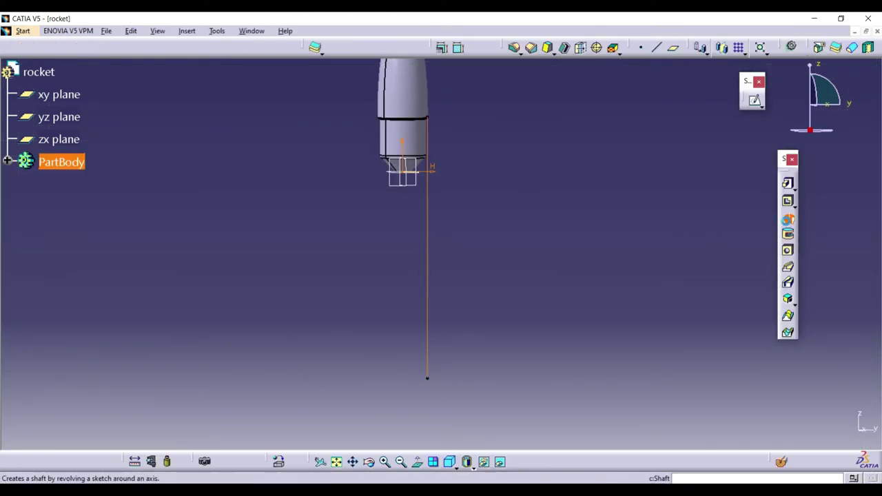
Revolve the line 360 degrees about the vertical direction as a thick-profile Shaft with Thickness1 0 mm and Thickness2 2 mm.
click(789, 220)
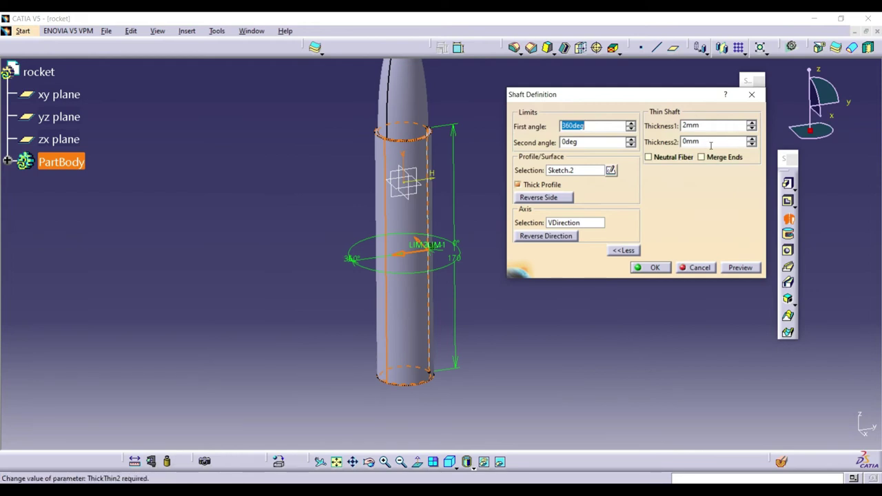
click(751, 128)
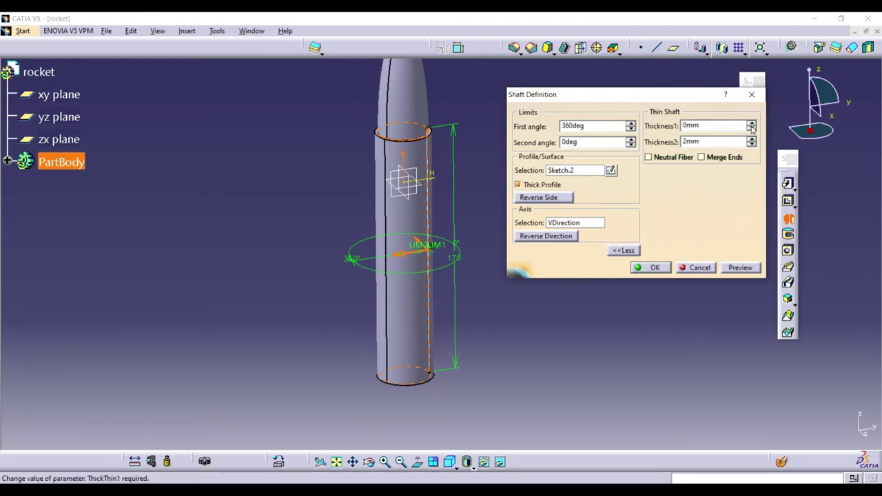
click(742, 267)
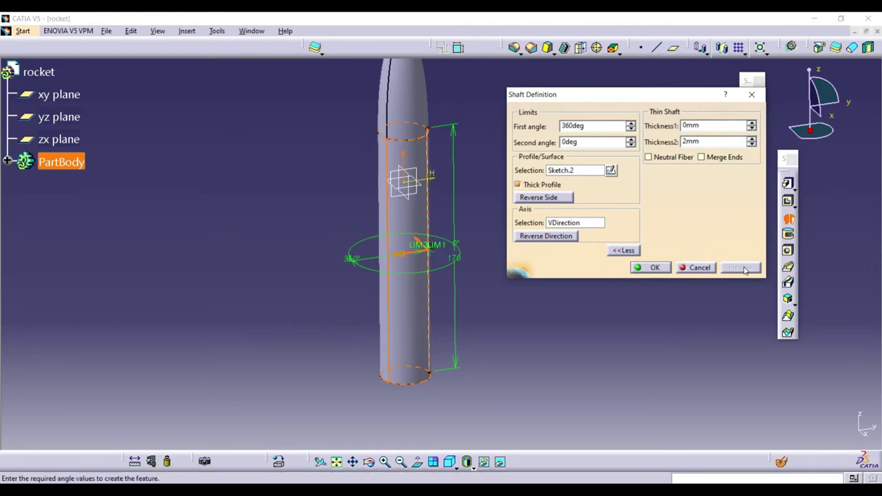
click(641, 267)
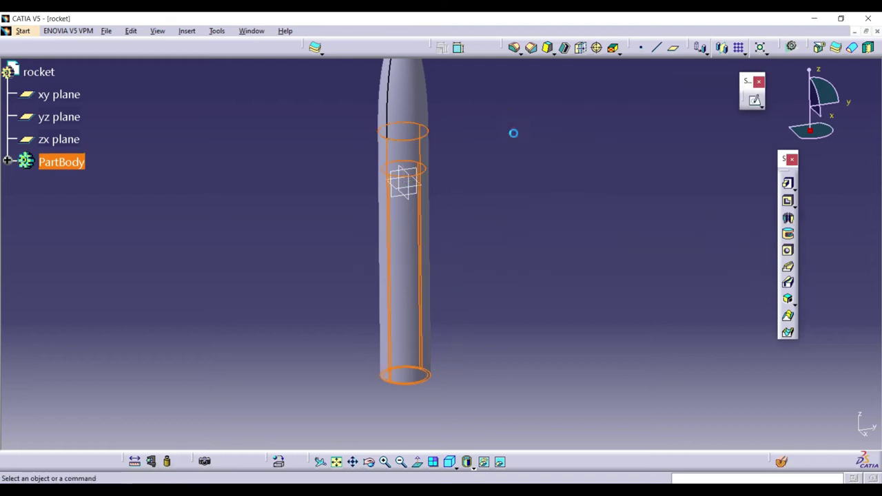
Start a new sketch on the yz plane and project the bottom edge of the cylindrical tube.
click(469, 271)
drag(421, 324, 418, 221)
click(418, 181)
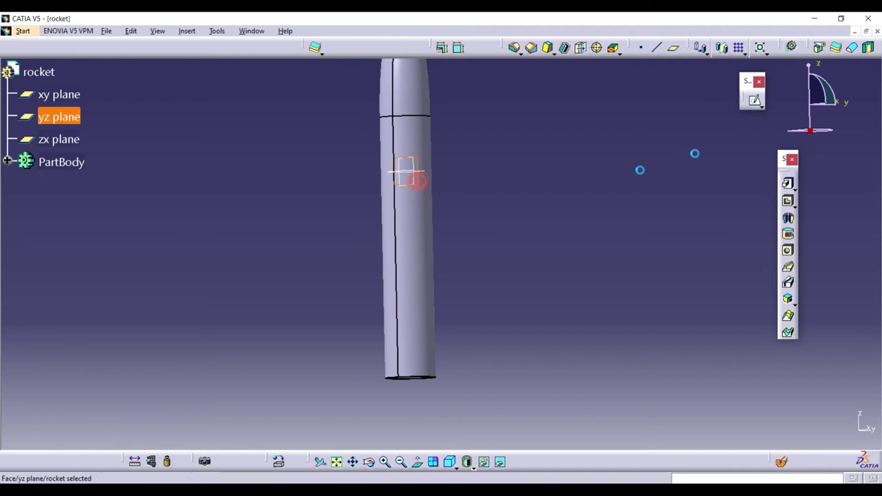
click(755, 101)
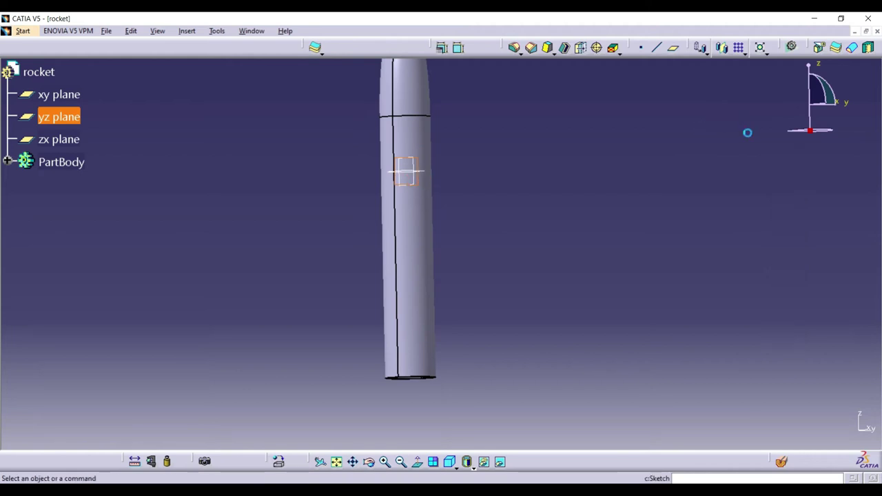
click(371, 462)
drag(404, 409, 365, 150)
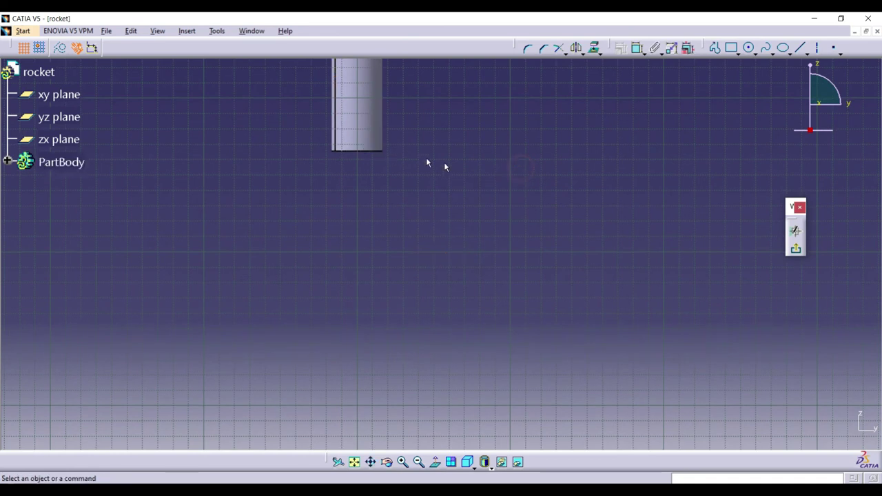
click(366, 150)
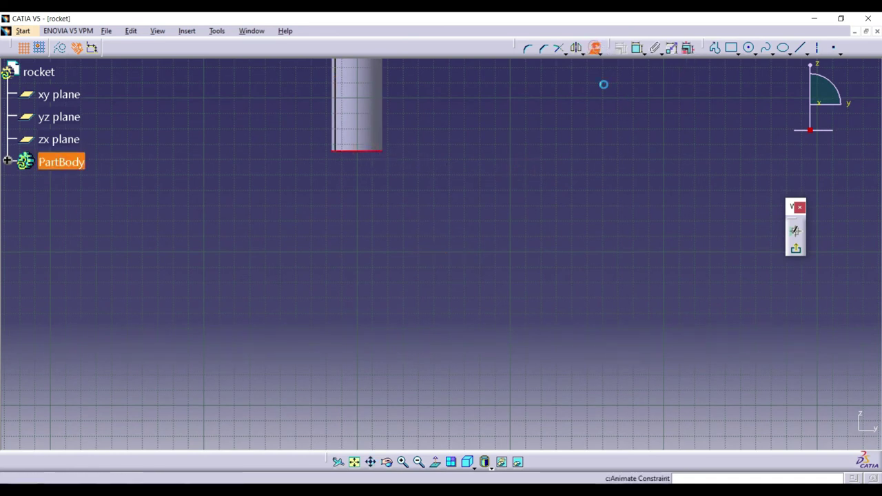
Draw a profile from the projected edge's right end: a line slanting outward with a drop of about 46 mm, then a vertical line down.
click(714, 47)
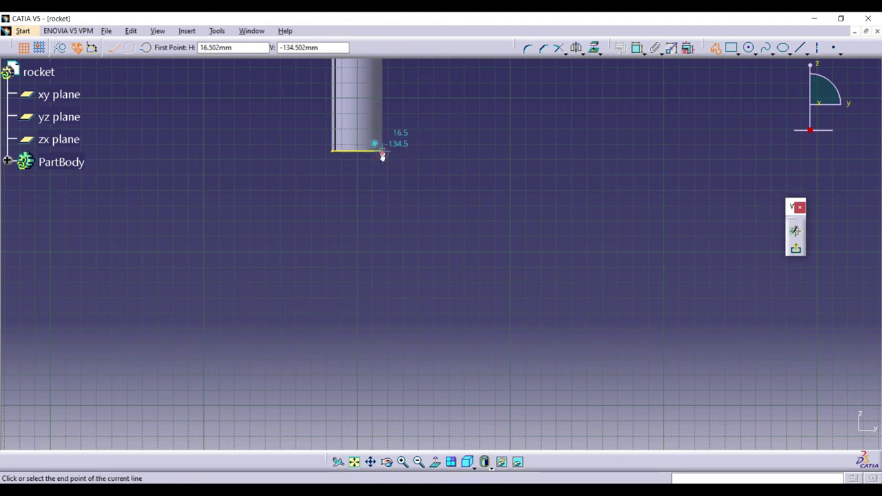
click(408, 222)
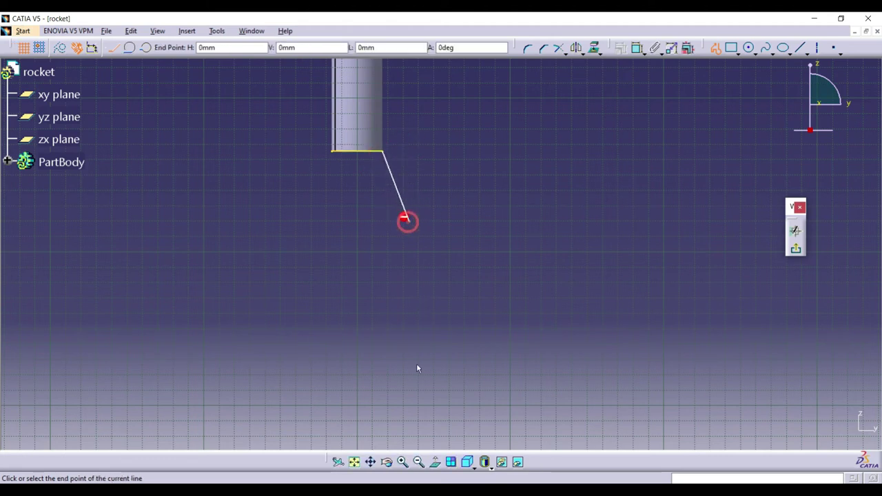
click(410, 426)
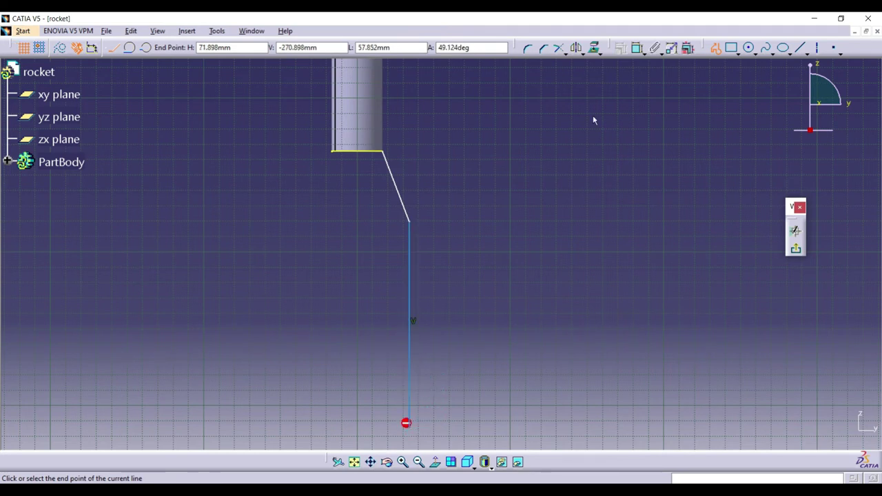
key(Escape)
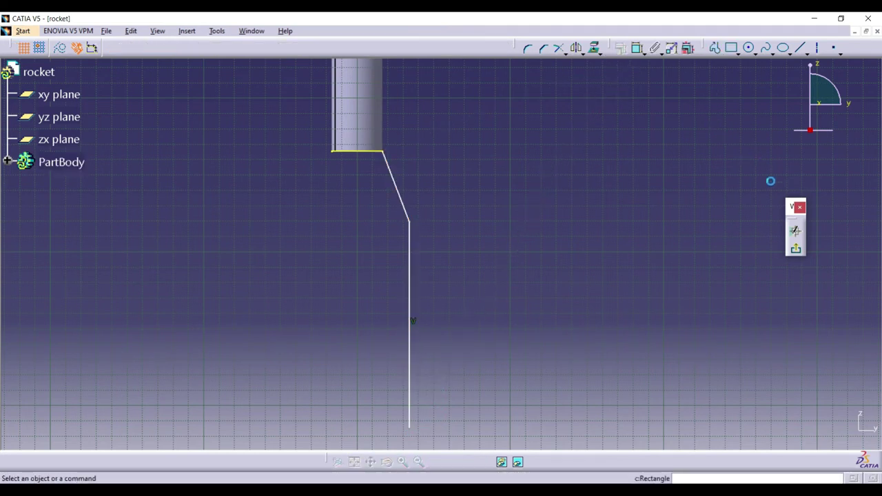
Dimension the vertical distance from the projected edge to the slanted line's lower end and set it to 38.5 mm.
click(636, 48)
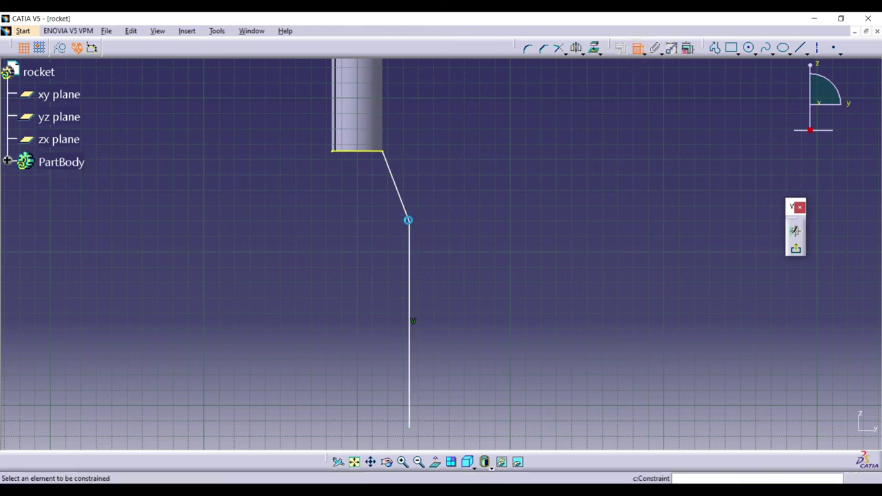
click(410, 221)
click(365, 152)
click(498, 130)
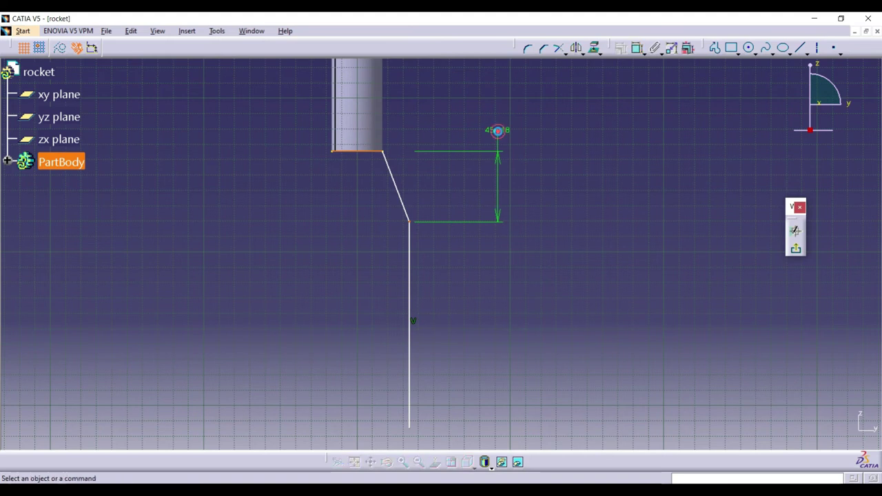
double_click(497, 130)
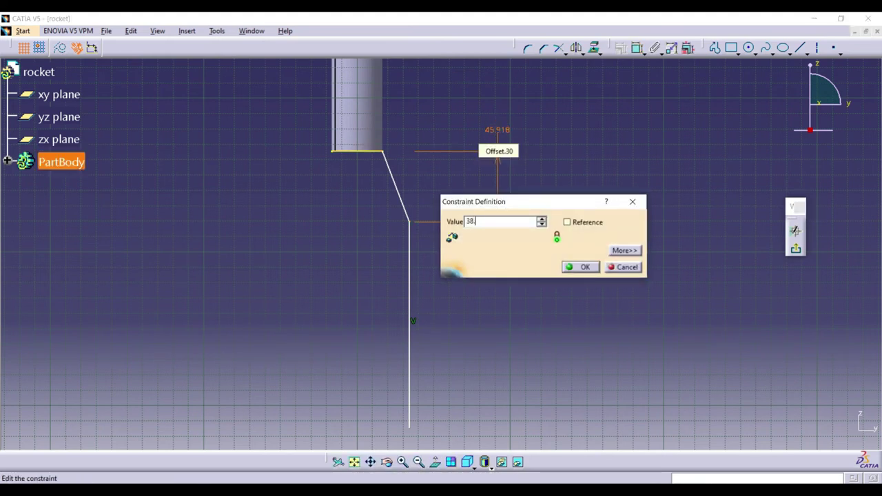
text(38.5)
key(Return)
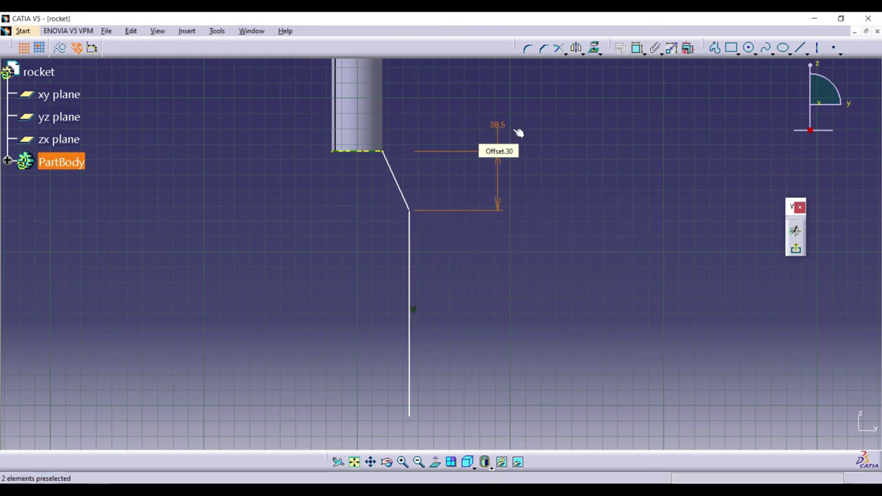
click(565, 131)
Dimension the horizontal distance from the vertical sketch axis to the lower vertical line and set it to 24 mm.
click(638, 48)
click(411, 246)
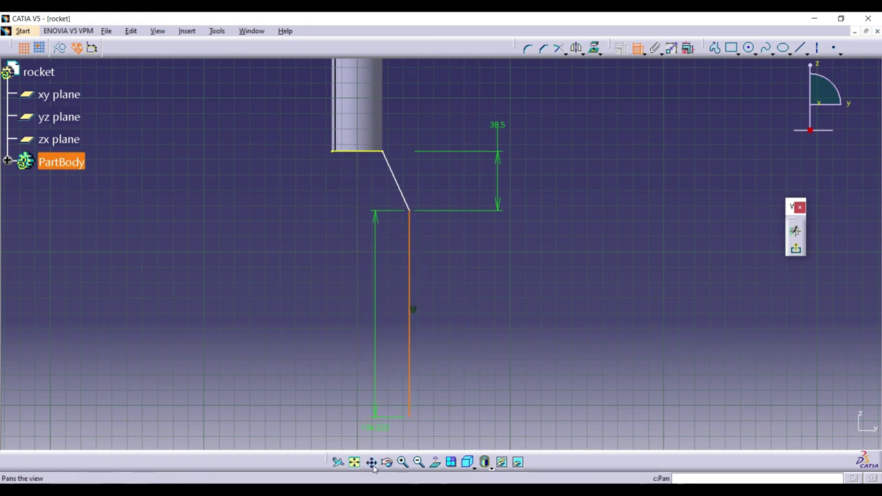
middle_drag(404, 168, 403, 478)
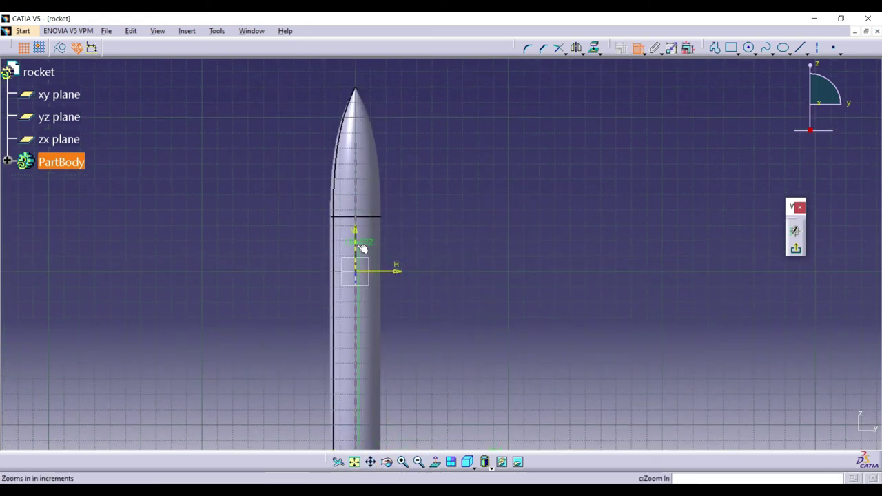
click(355, 245)
click(462, 256)
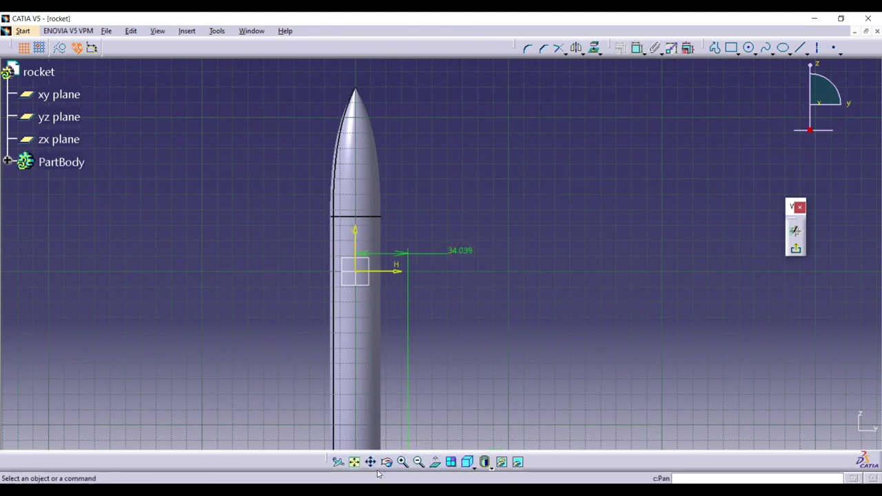
middle_drag(400, 349, 399, 232)
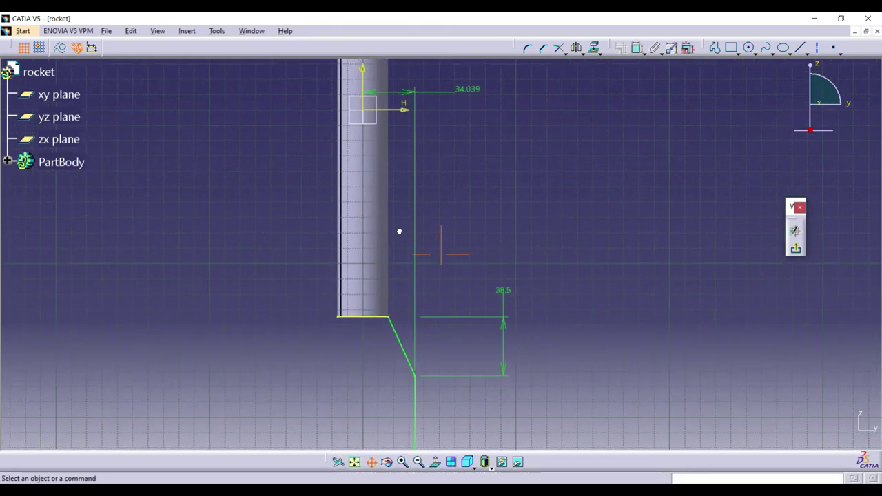
double_click(488, 88)
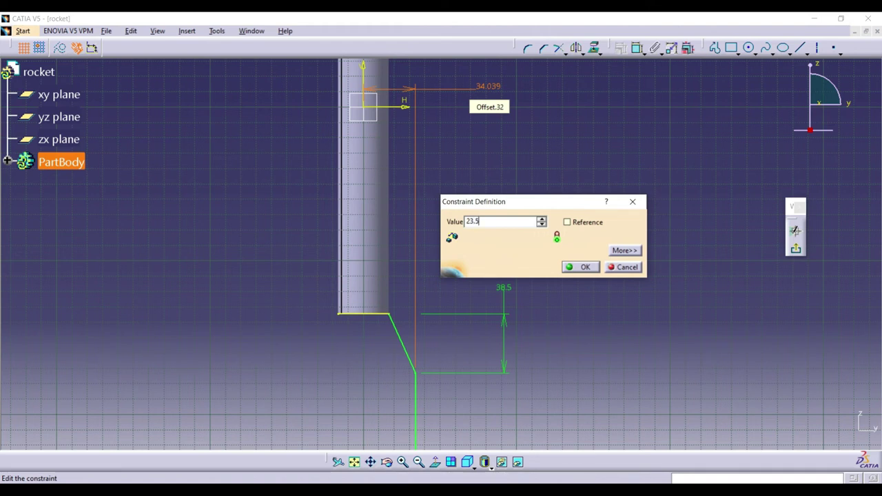
double_click(496, 220)
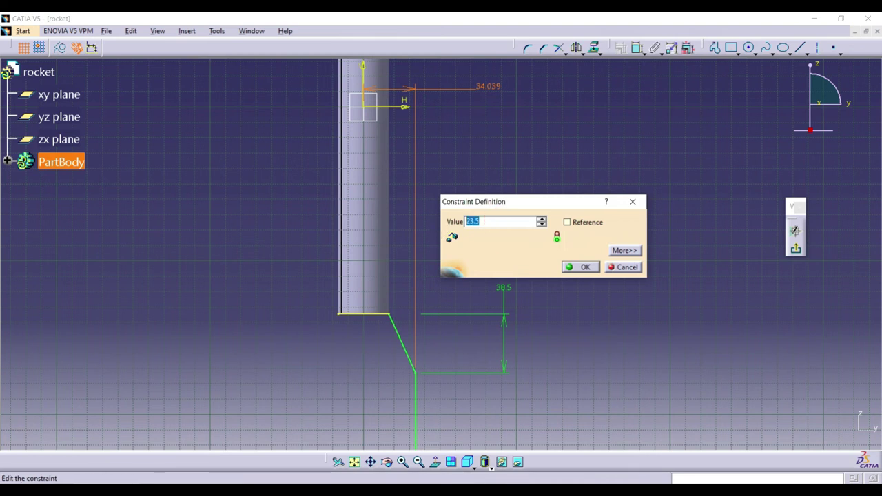
click(581, 267)
click(573, 203)
Dimension the length of the vertical line below the slanted line and set it to 220 mm.
drag(381, 386, 380, 188)
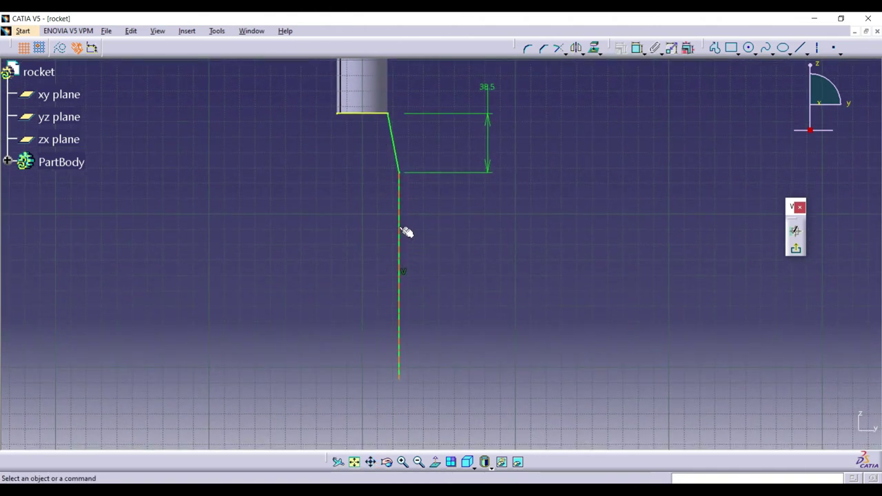
click(399, 218)
click(635, 47)
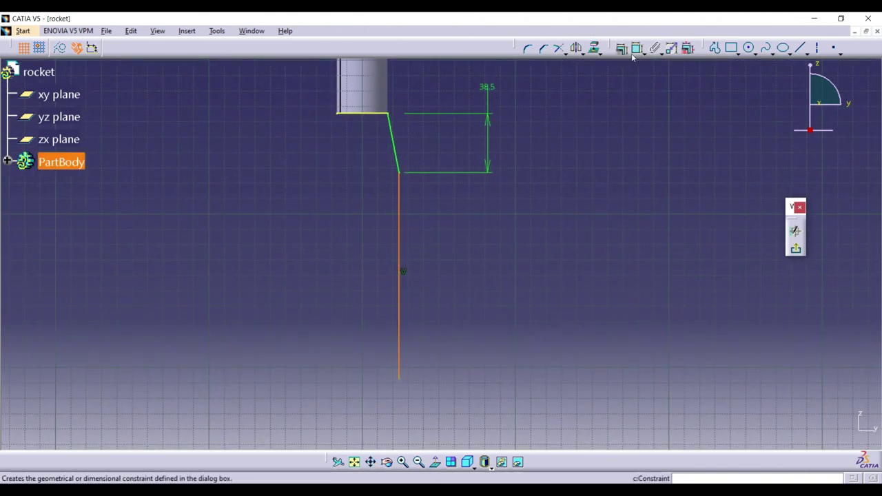
click(481, 289)
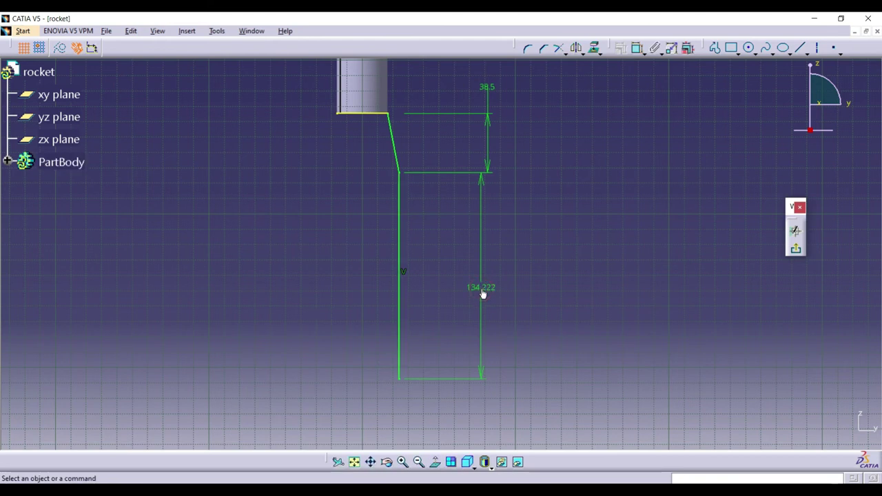
double_click(481, 288)
text(220)
key(Return)
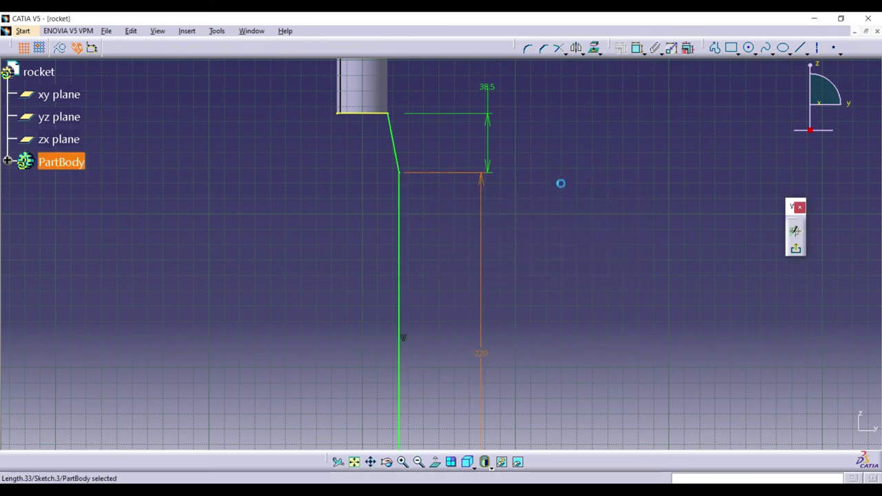
click(563, 177)
Delete the projected tube edge from the sketch, leaving only the slanted and vertical profile lines.
click(385, 114)
right_click(383, 114)
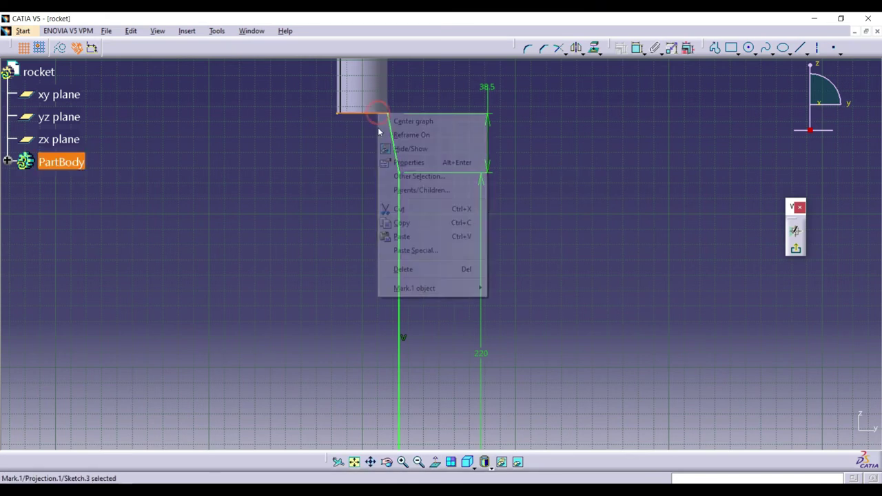
click(423, 269)
click(553, 240)
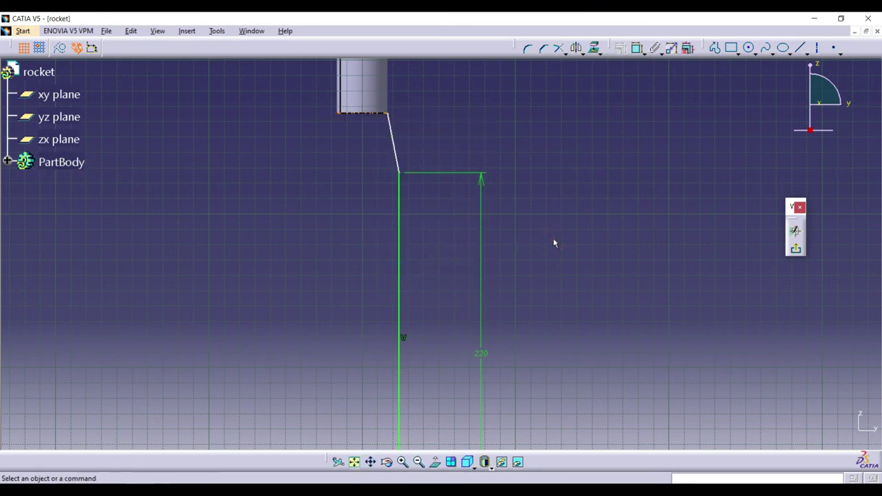
click(418, 463)
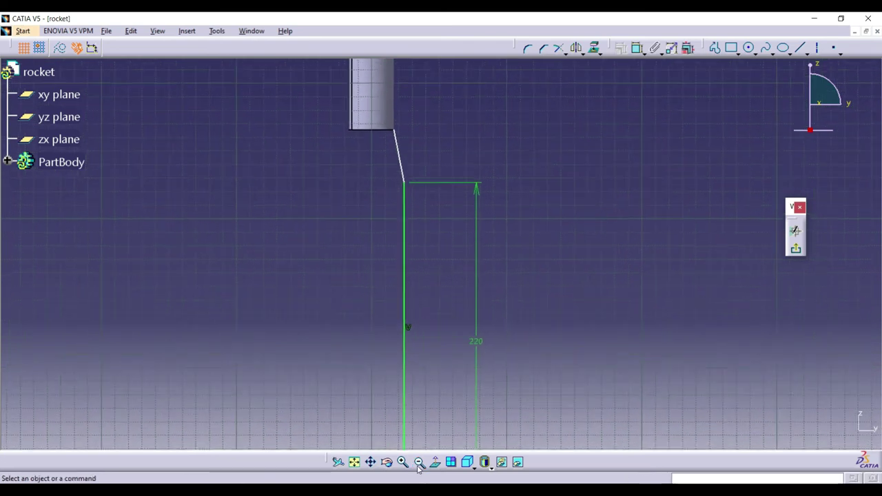
Exit the sketch and revolve it 360 degrees about the vertical direction as a thick-profile Shaft with Thickness1 2 mm and Thickness2 0 mm.
click(795, 249)
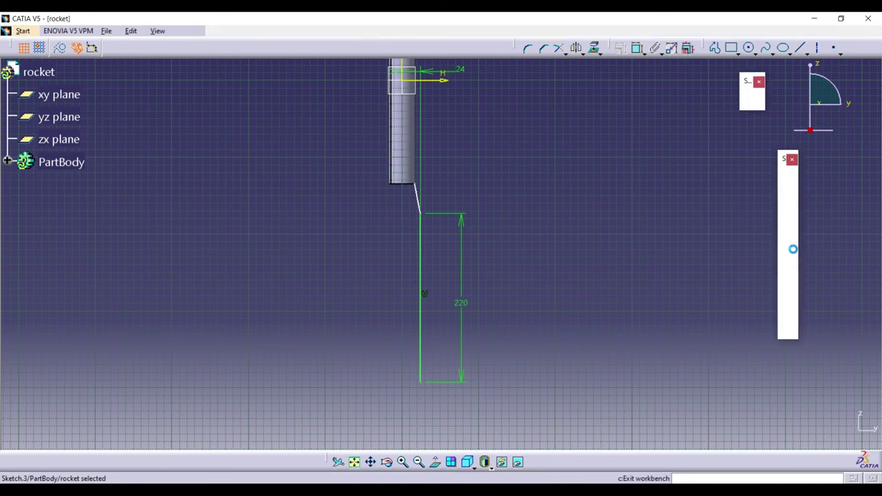
click(789, 219)
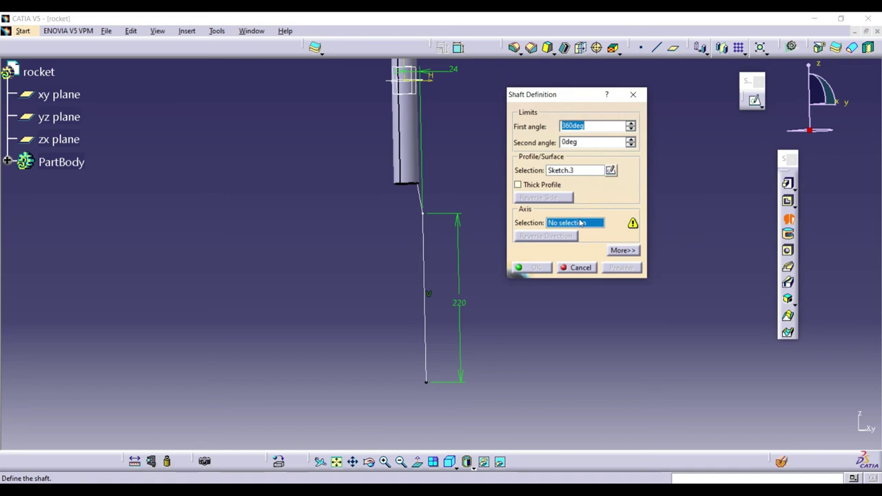
click(417, 68)
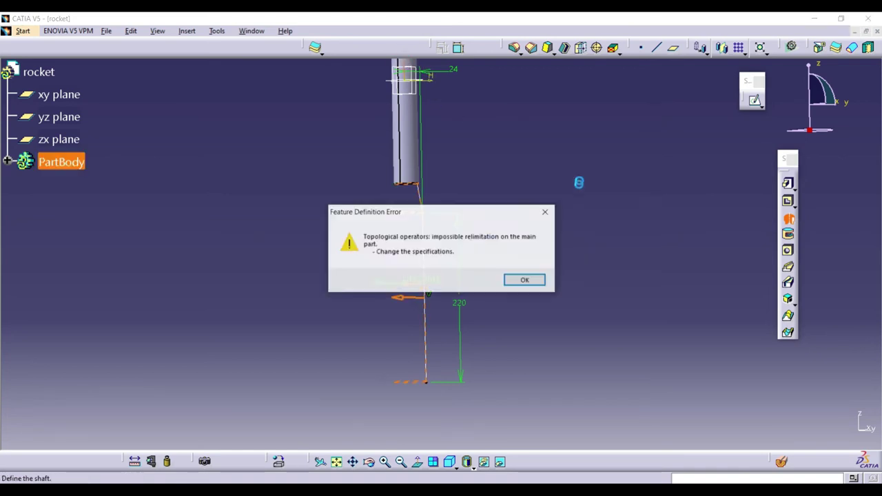
click(525, 281)
middle_drag(413, 227, 430, 327)
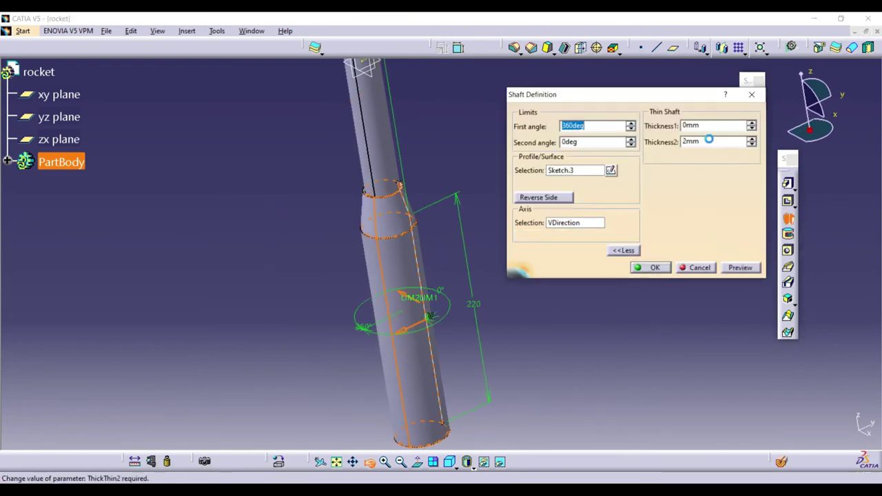
click(723, 128)
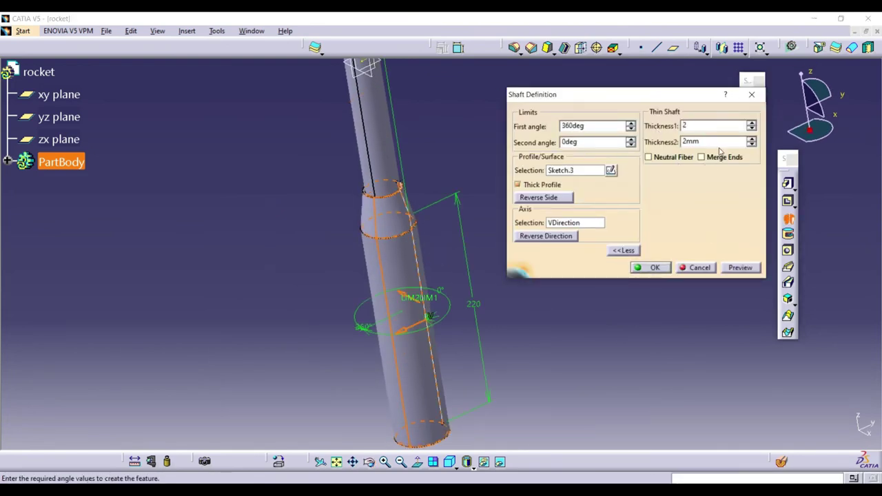
click(735, 142)
click(739, 271)
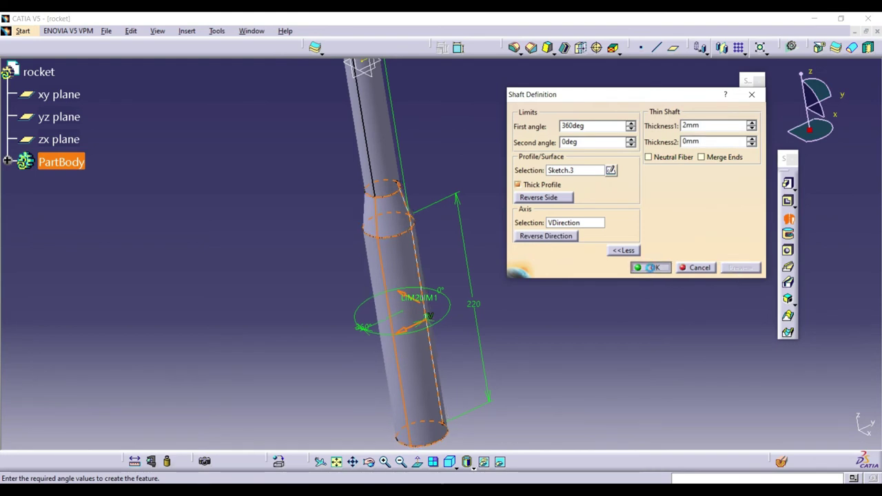
click(652, 268)
Start a new sketch on the yz plane and project the bottom edge of the wider tube.
drag(447, 322, 432, 242)
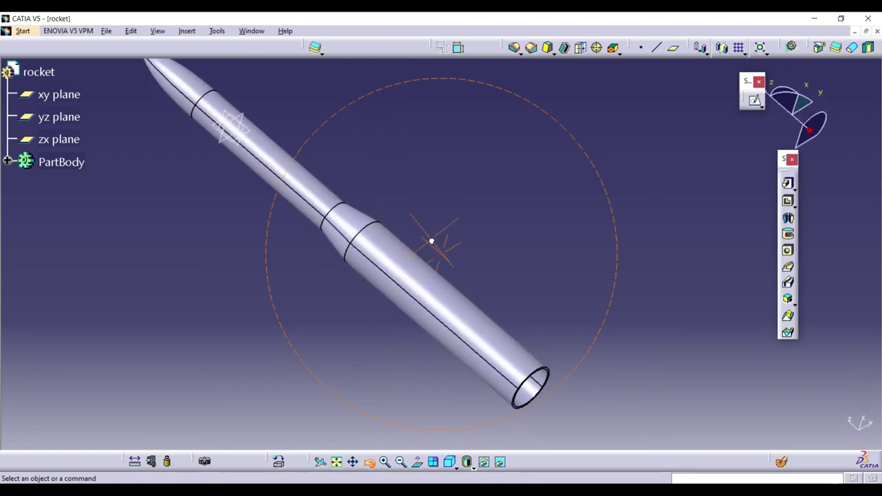
click(247, 129)
click(755, 100)
click(416, 439)
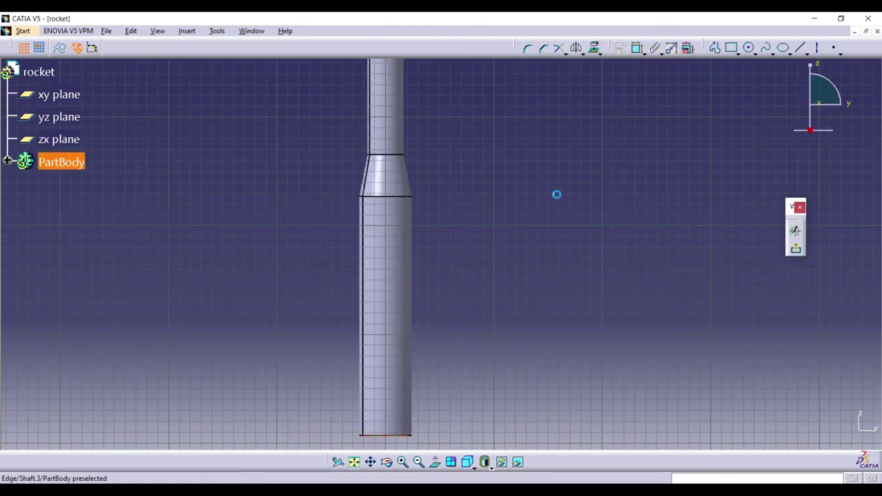
click(595, 47)
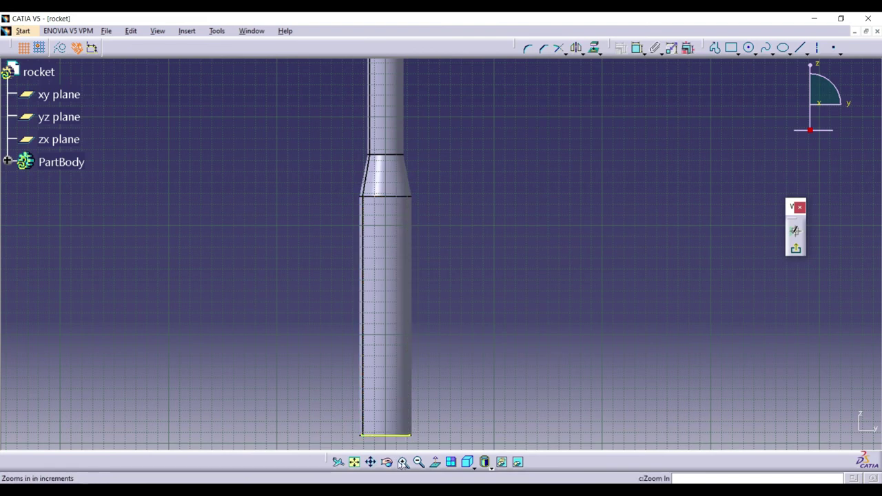
mouse_move(412, 434)
middle_down()
mouse_move(392, 272)
mouse_move(392, 135)
middle_up()
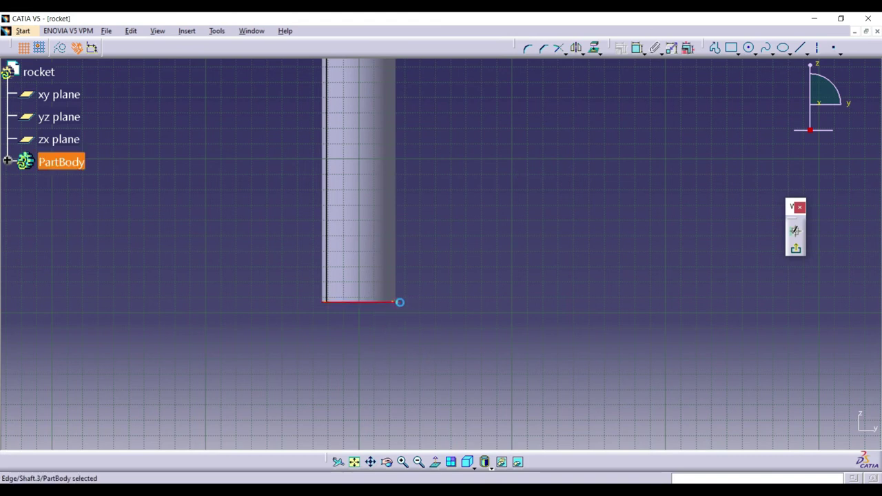
click(594, 47)
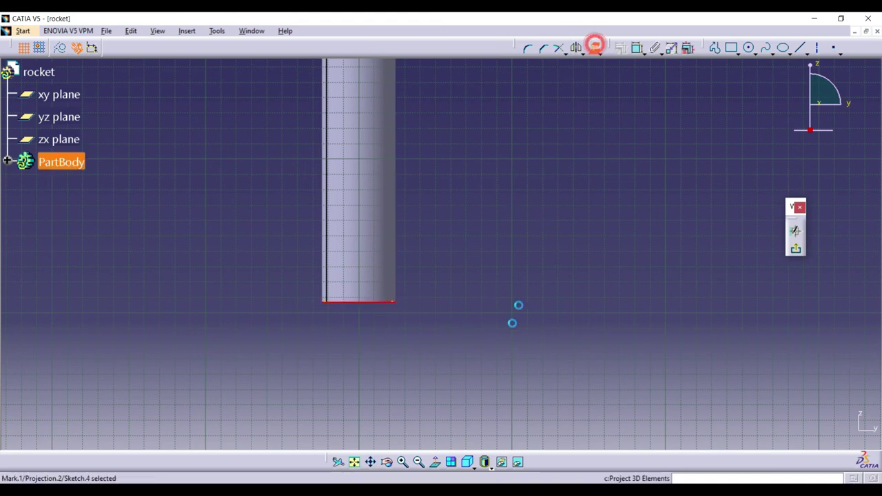
Draw a closed, stepped fin profile outside the tube's lower end, with a vertical inner edge about 98 mm long starting at the bottom corner.
click(397, 302)
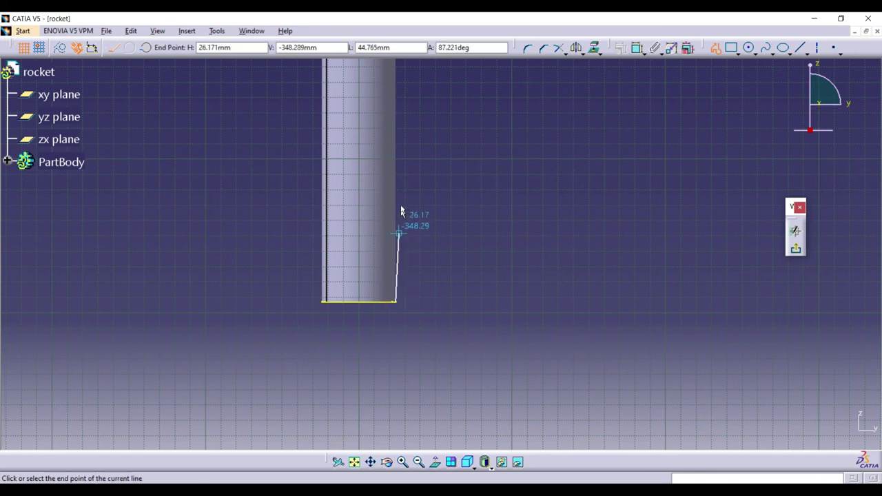
click(397, 152)
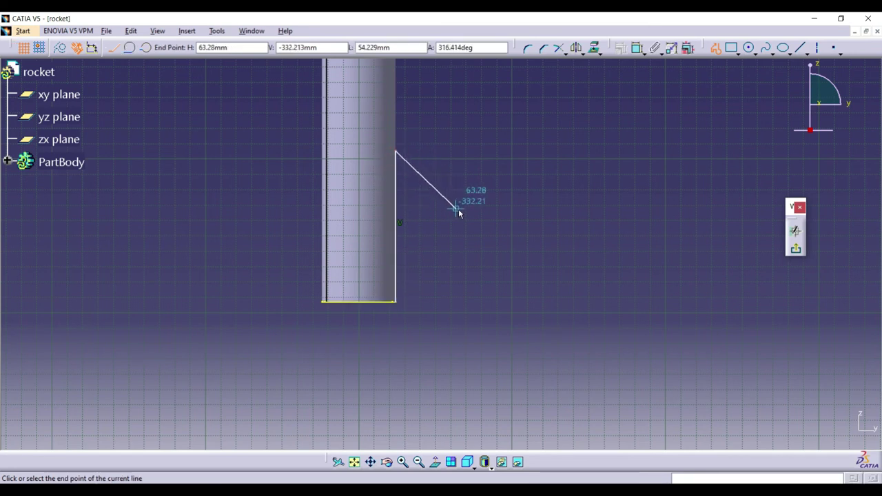
click(457, 288)
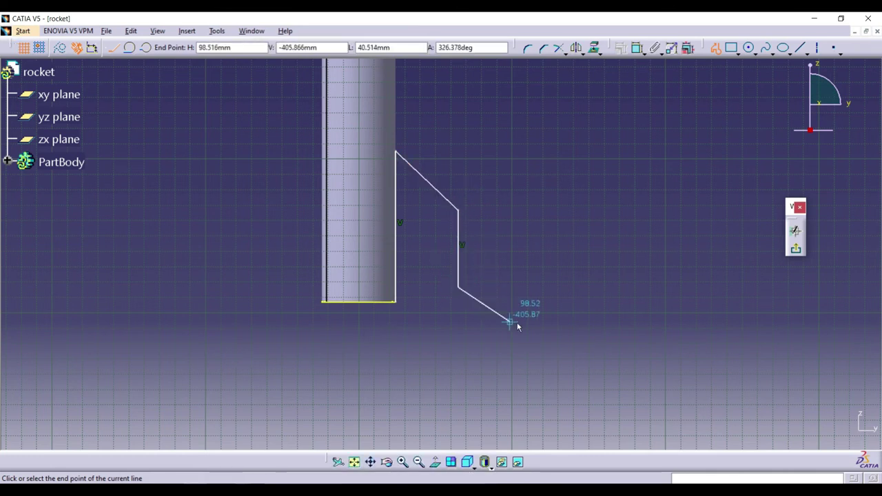
click(516, 321)
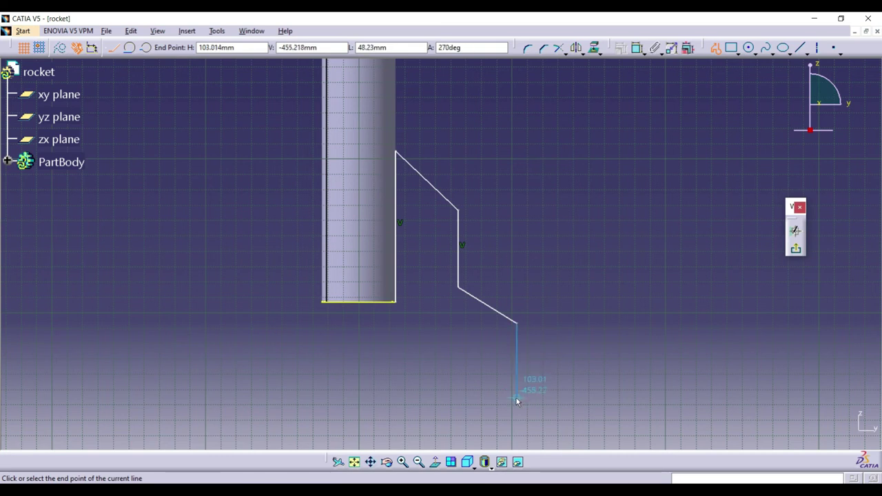
click(517, 398)
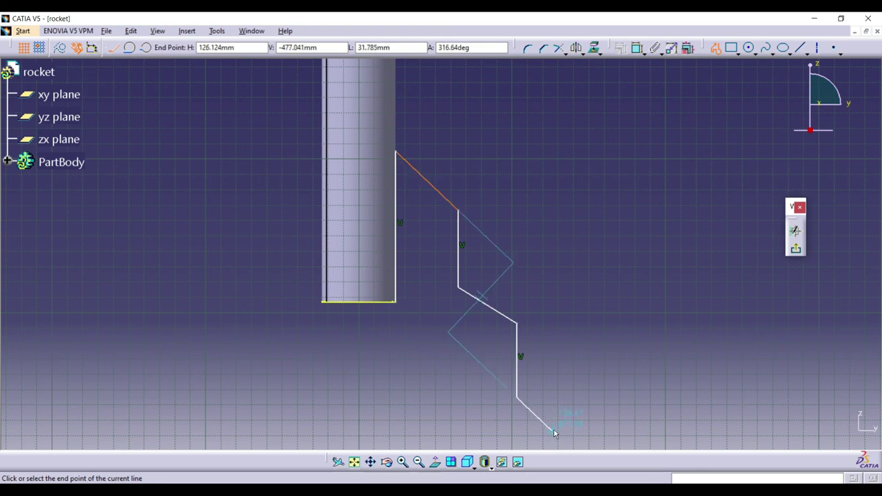
click(553, 431)
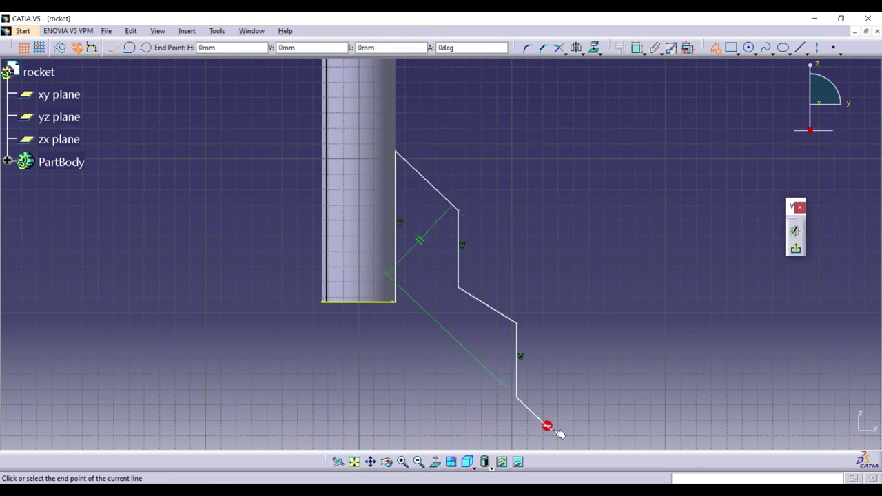
click(552, 444)
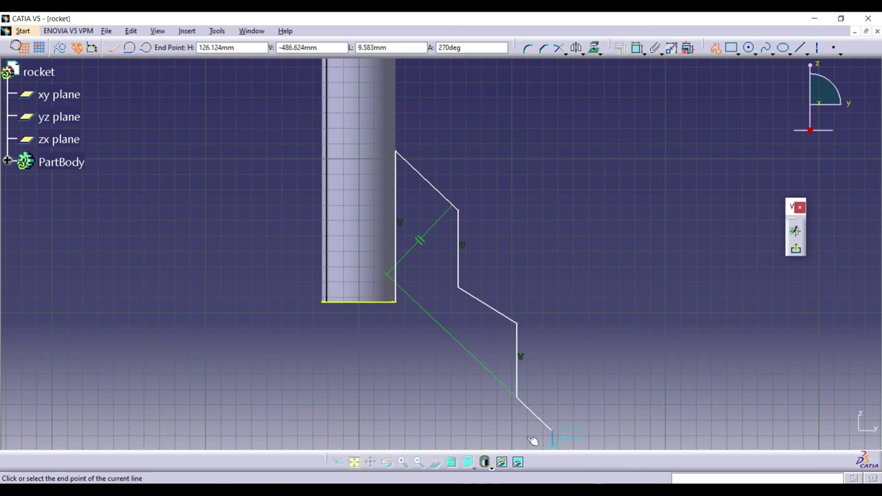
click(395, 301)
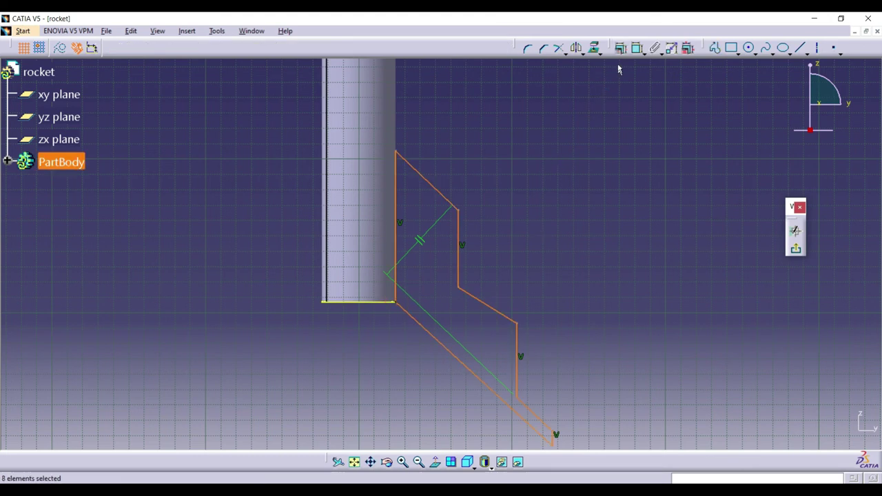
Dimension the length of the fin profile's inner vertical edge along the tube and set it to 150 mm.
click(396, 186)
click(637, 47)
click(284, 134)
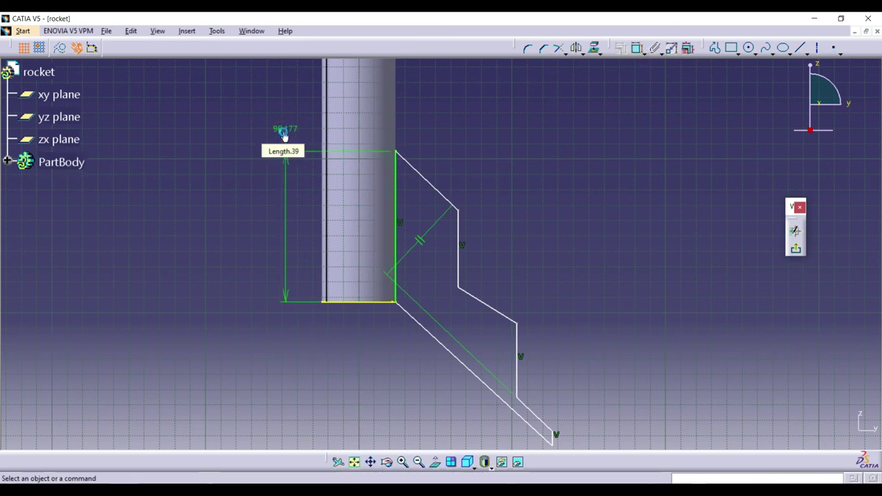
double_click(282, 130)
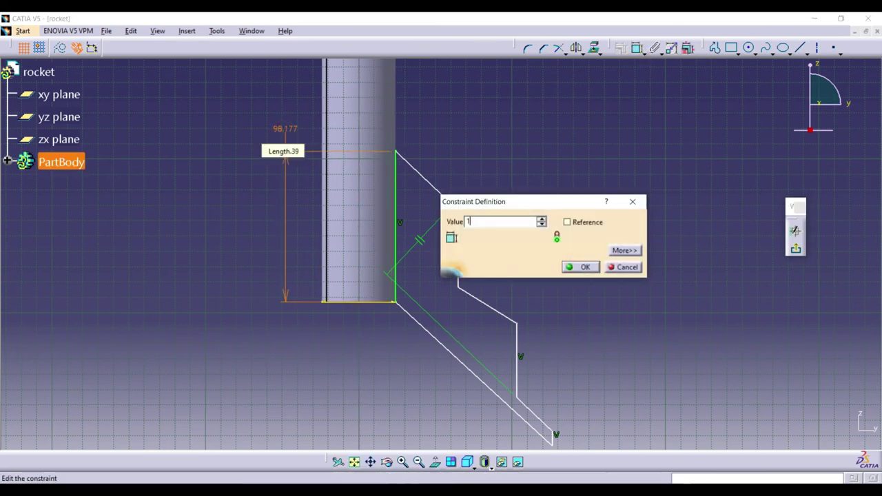
key(Return)
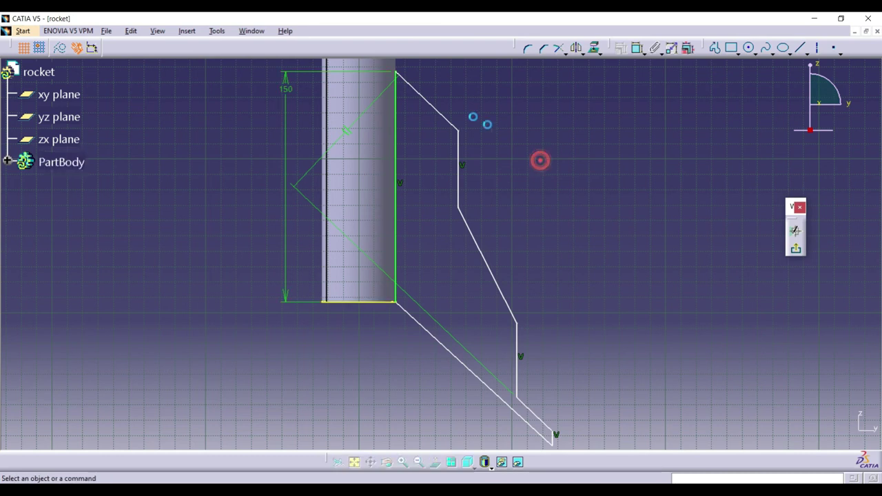
Dimension the length of the fin profile's uppermost slanted edge and set it to 25 mm.
click(432, 114)
click(637, 47)
click(496, 130)
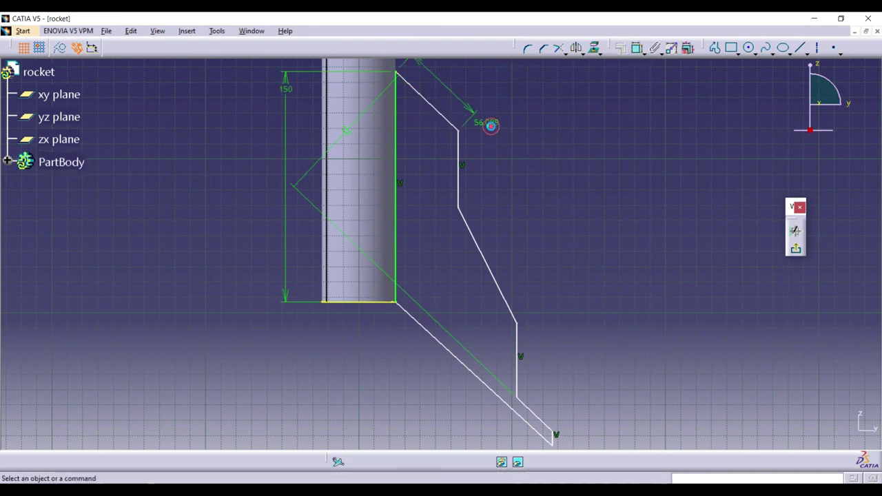
double_click(493, 131)
text(2)
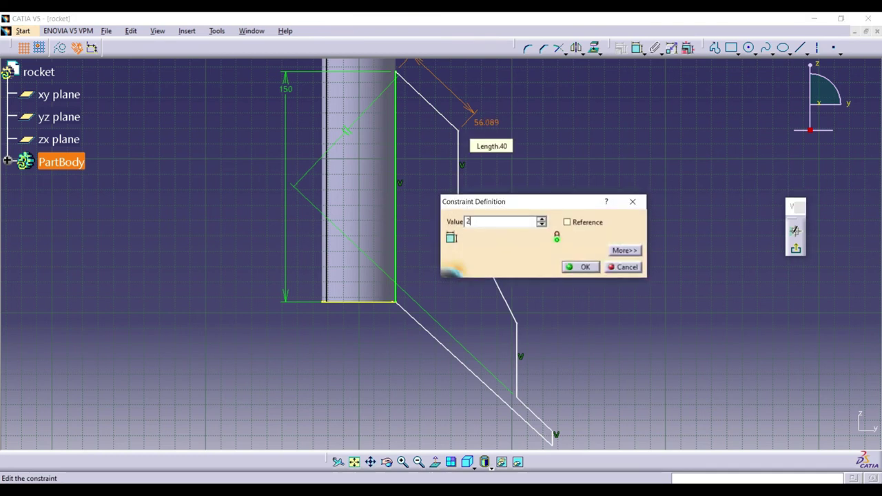
text(5)
key(Return)
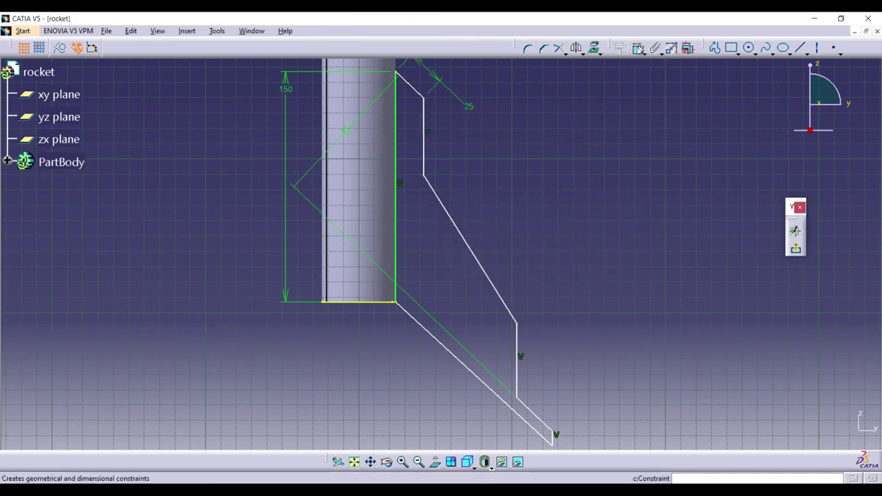
click(637, 50)
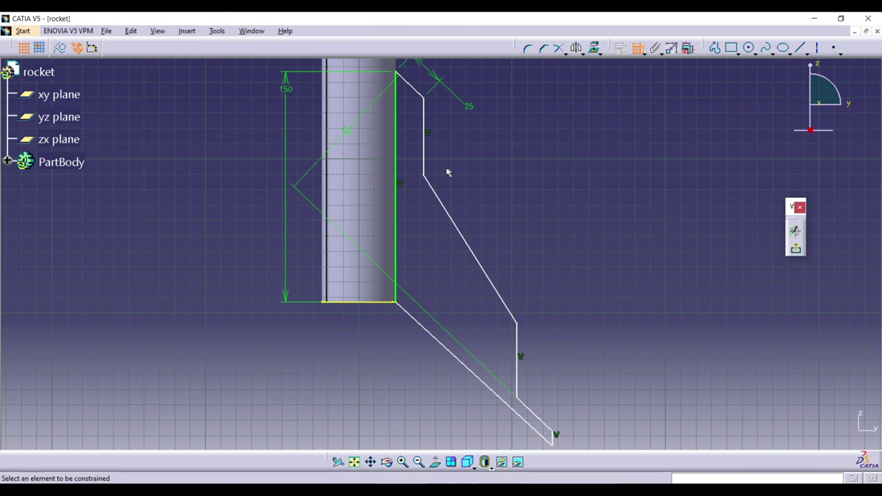
click(423, 141)
click(397, 133)
right_click(396, 133)
click(409, 123)
click(401, 131)
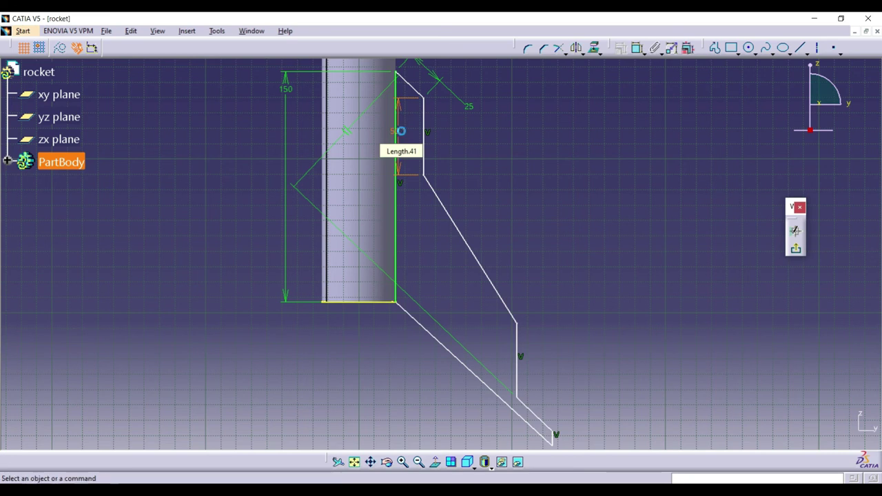
key(Escape)
Dimension the distance between the fin's inner vertical edge and its uppermost outer vertical edge and set it to 17 mm.
click(637, 48)
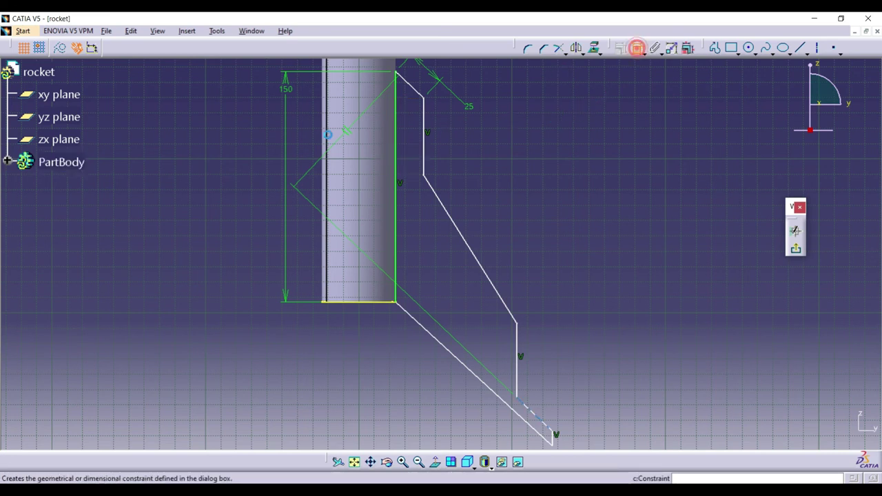
click(397, 123)
click(422, 131)
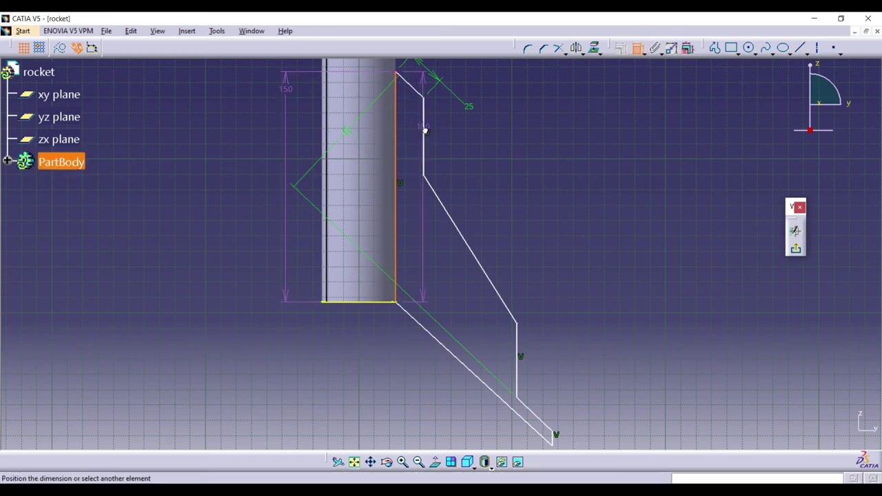
click(512, 139)
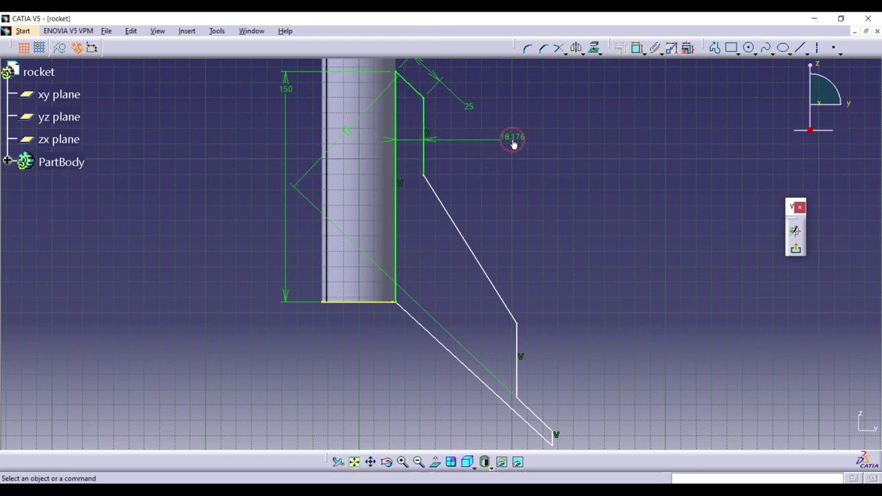
double_click(512, 139)
text(1)
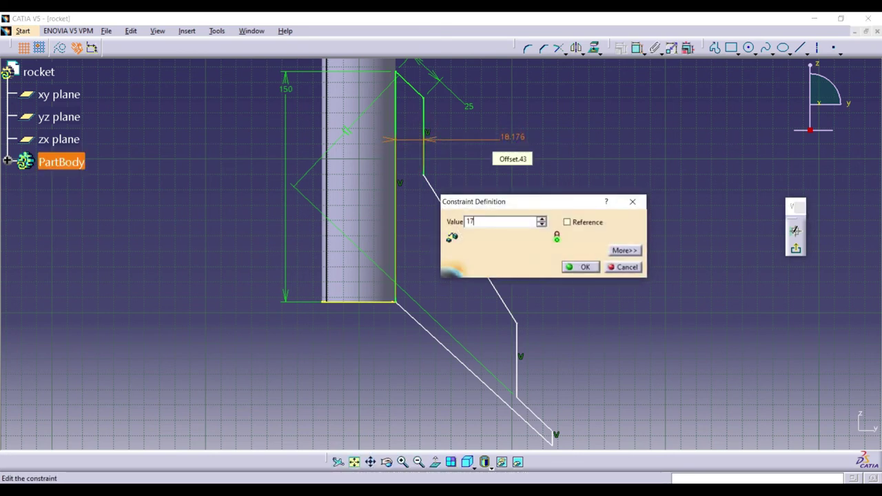
text(7)
key(Return)
click(574, 161)
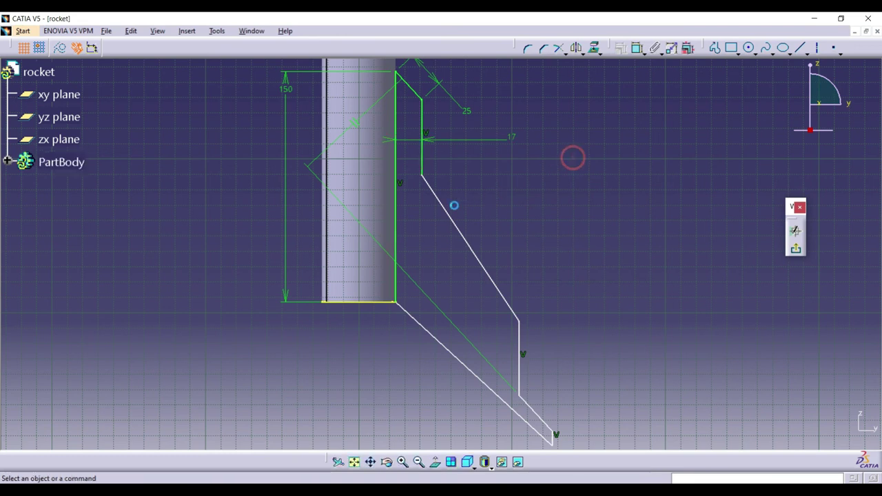
Constrain the fin's second slanted edge parallel to its uppermost slanted edge.
click(437, 199)
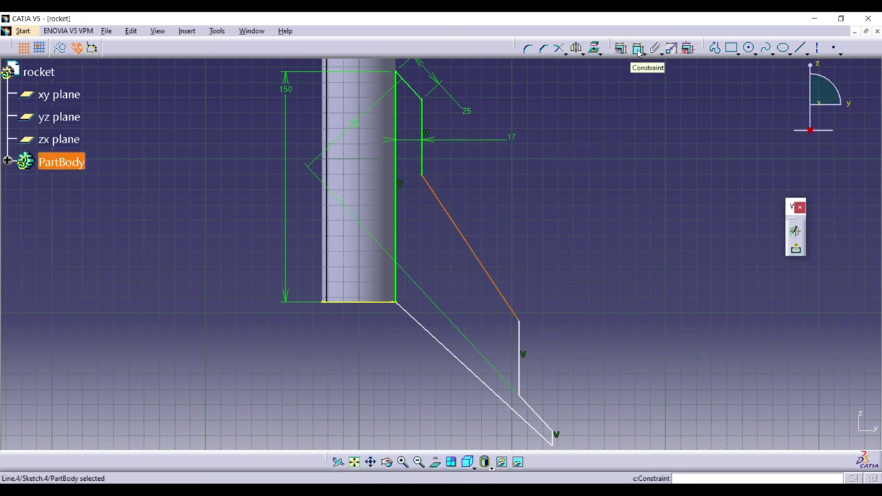
ctrl+click(419, 93)
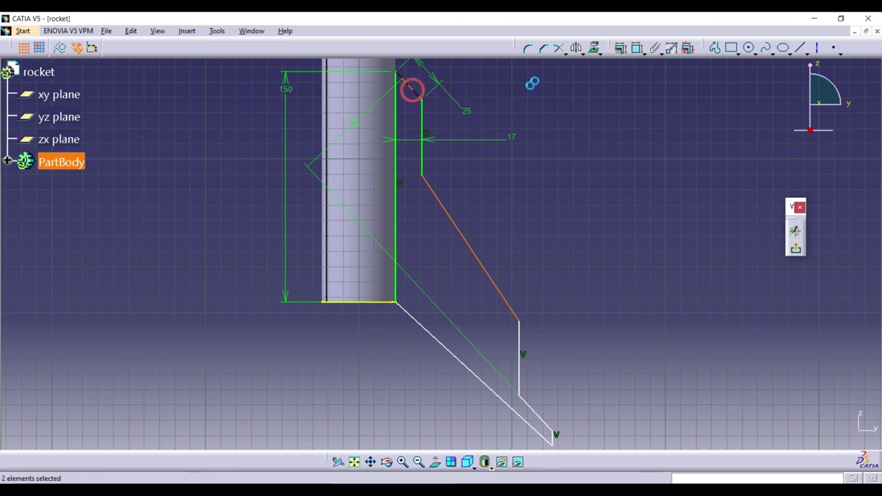
click(619, 48)
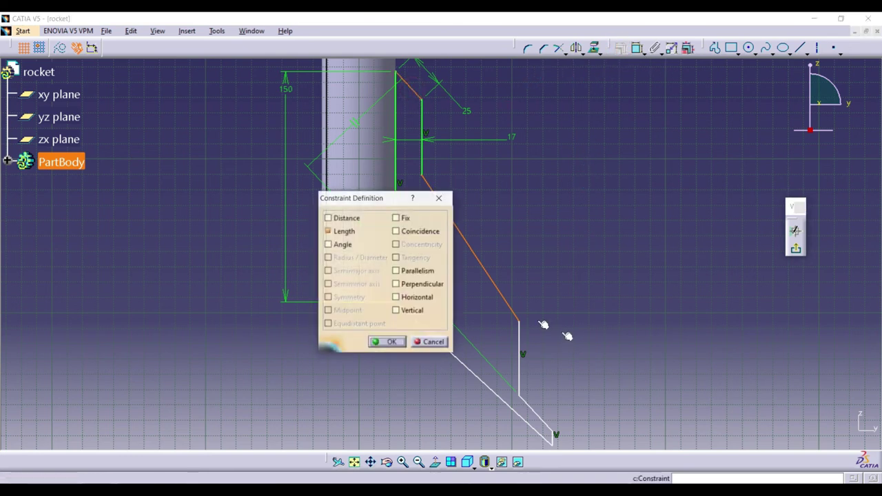
click(416, 271)
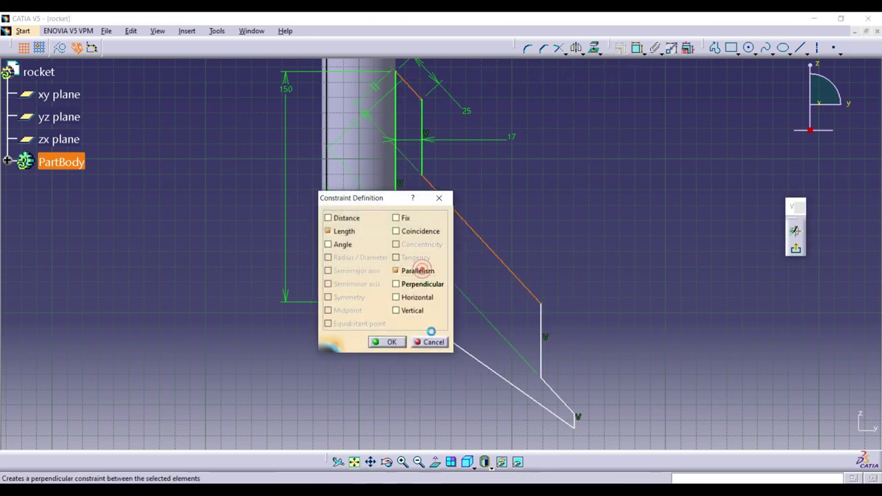
click(387, 342)
Dimension the length of the fin's uppermost outer vertical edge and set it to 50 mm.
click(636, 46)
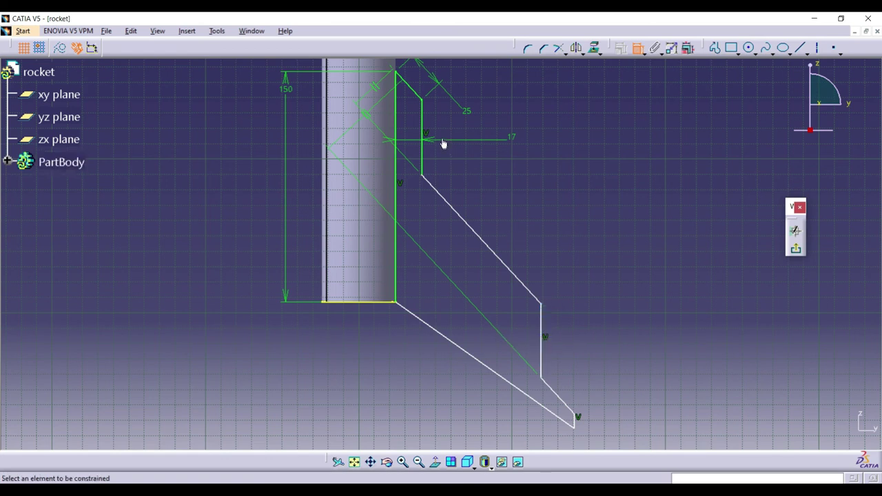
click(423, 153)
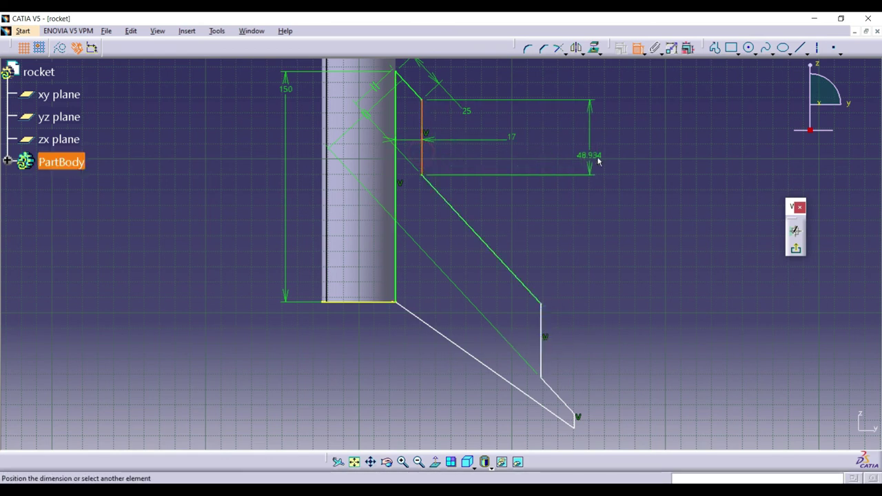
click(596, 159)
double_click(597, 158)
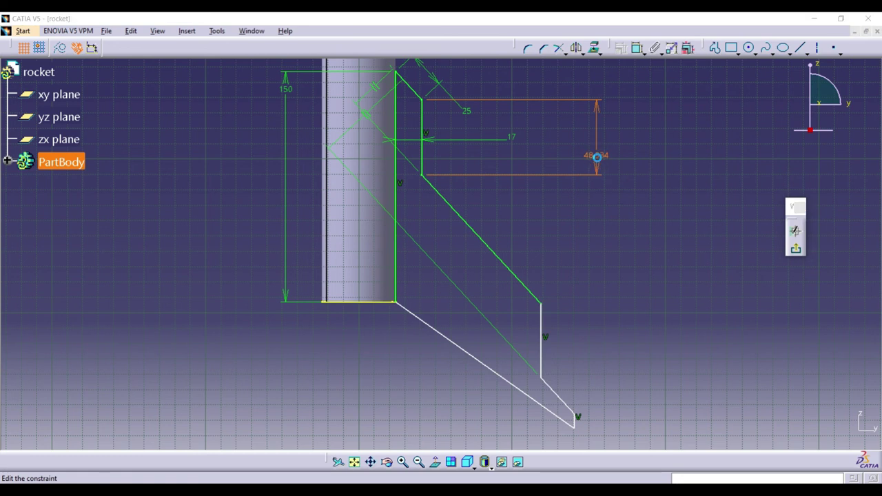
text(5)
key(Return)
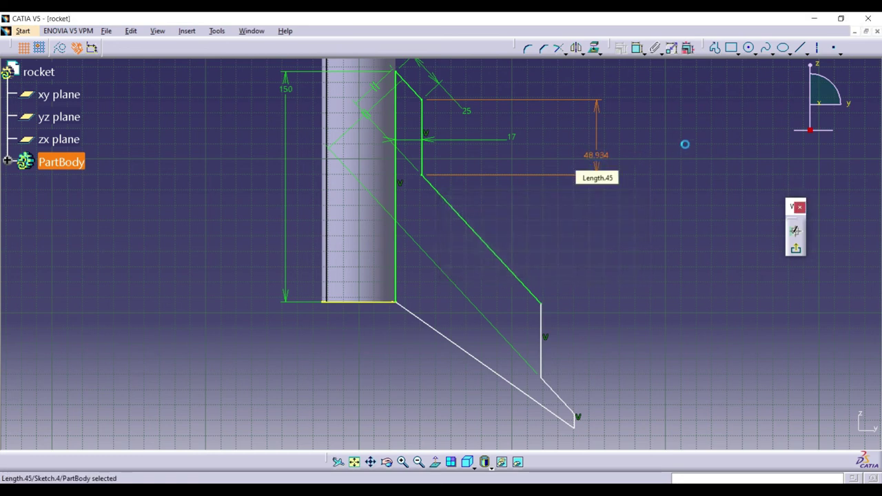
click(684, 142)
Dimension the length of the fin's middle outer vertical edge and set it to 50 mm.
click(635, 47)
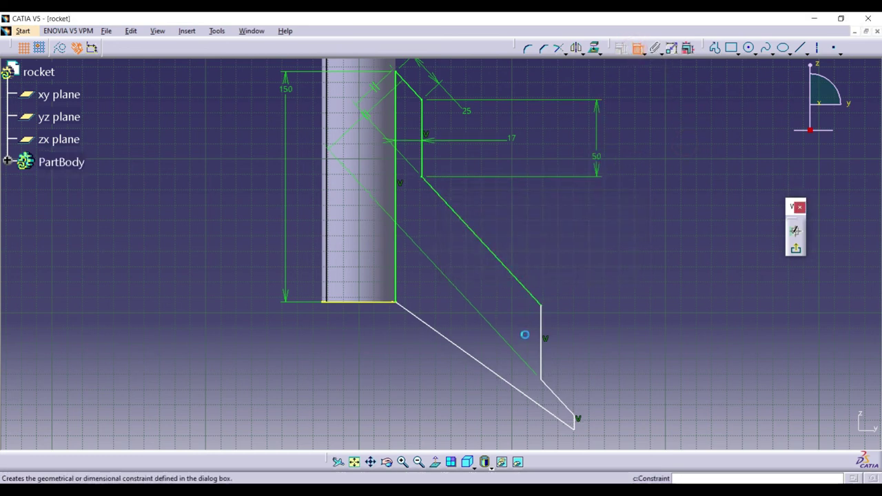
click(542, 334)
click(571, 262)
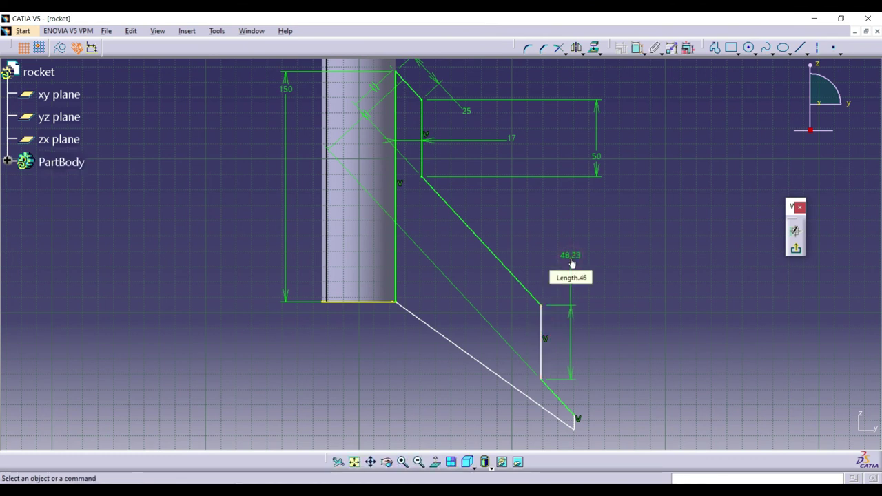
double_click(571, 262)
text(5)
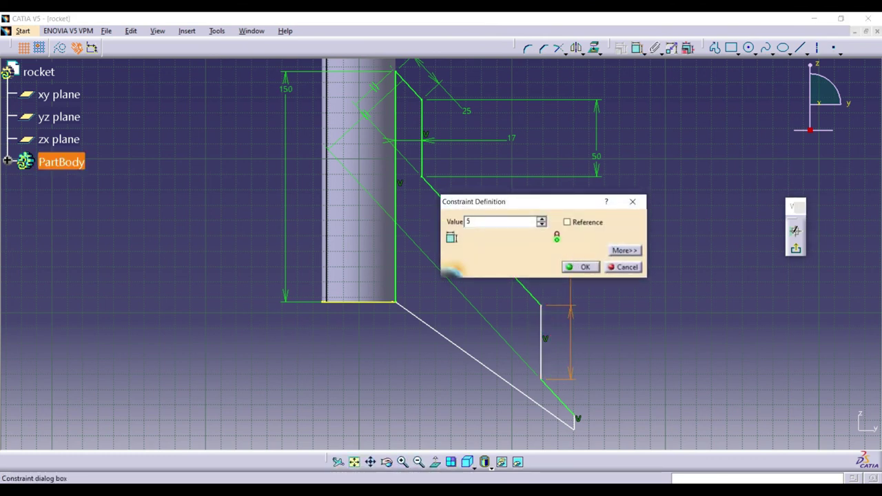
text(0)
key(Return)
click(647, 214)
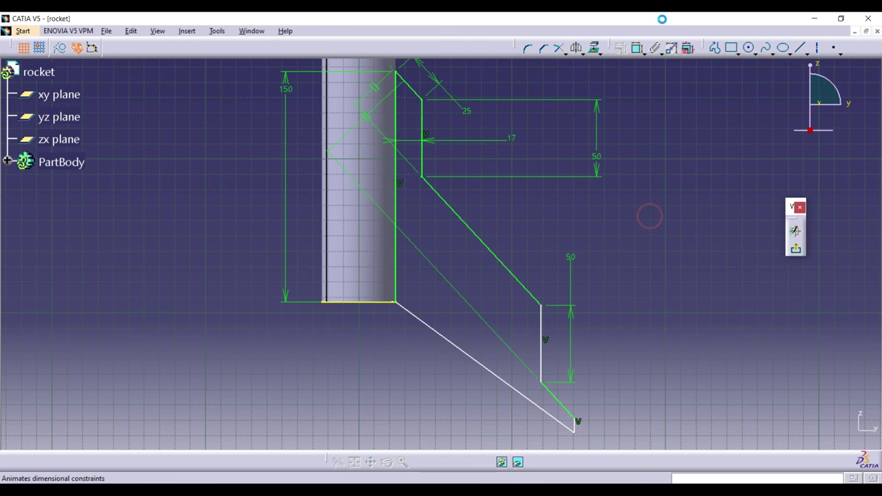
Dimension the length of the fin's lowest outer vertical edge and set it to 50 mm.
click(635, 49)
click(577, 425)
click(604, 376)
double_click(604, 377)
text(50)
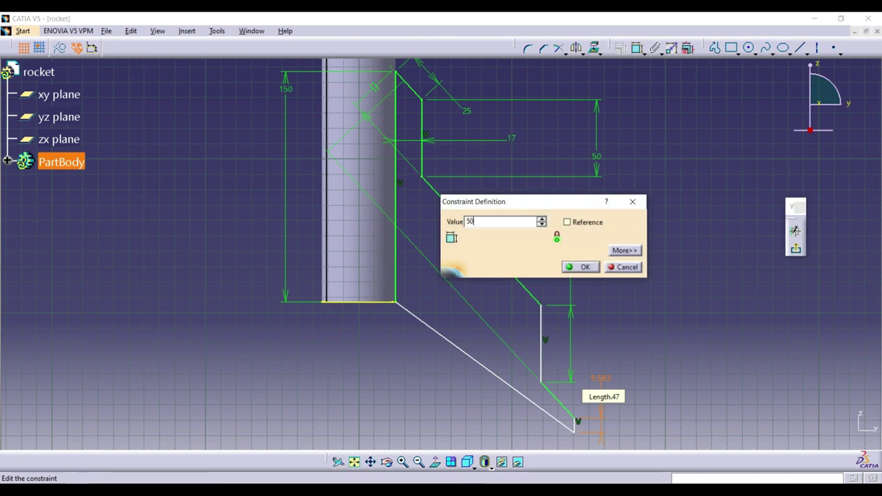
key(Return)
click(650, 323)
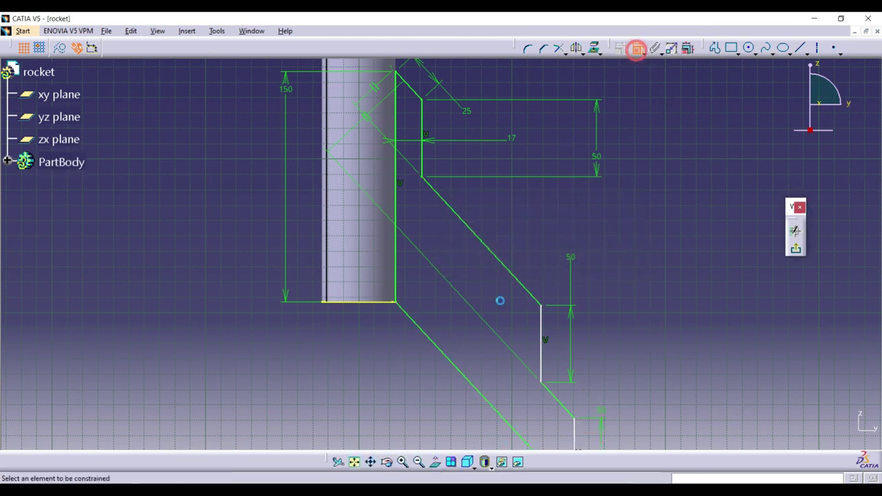
Dimension the distance from the fin's inner vertical edge to its middle outer vertical edge and set it to 34.5 mm.
click(541, 330)
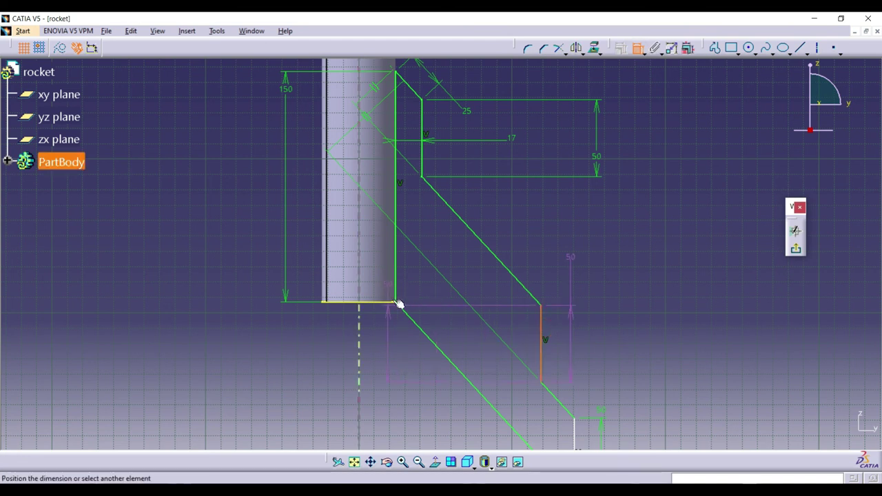
click(636, 216)
double_click(636, 218)
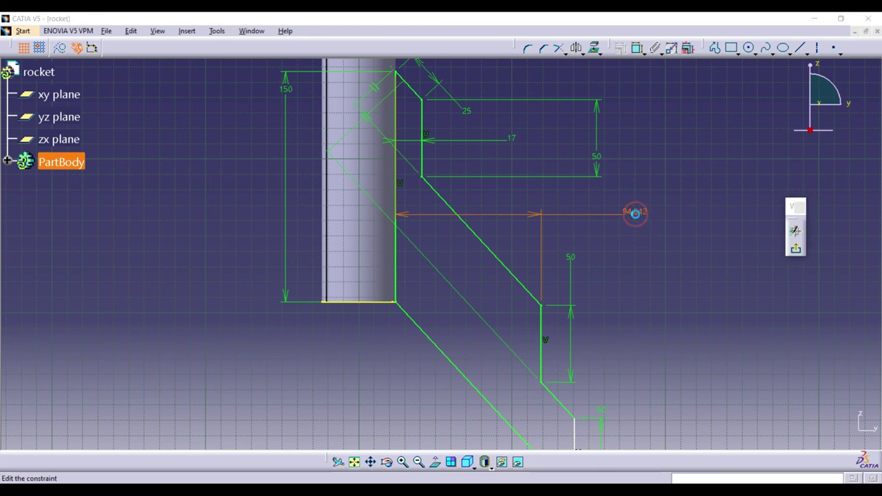
text(34.5)
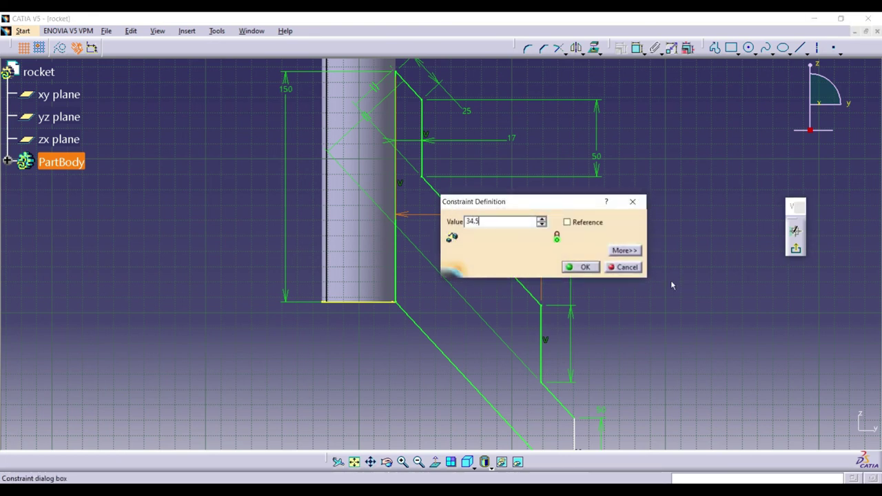
click(584, 268)
click(652, 289)
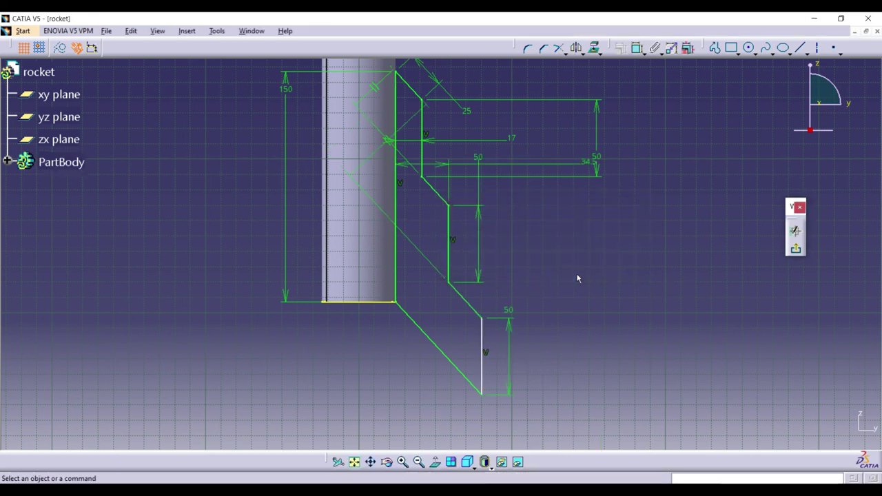
Dimension the distance from the fin's inner vertical edge to its lowest outer vertical edge and set it to 53 mm.
click(638, 48)
click(639, 49)
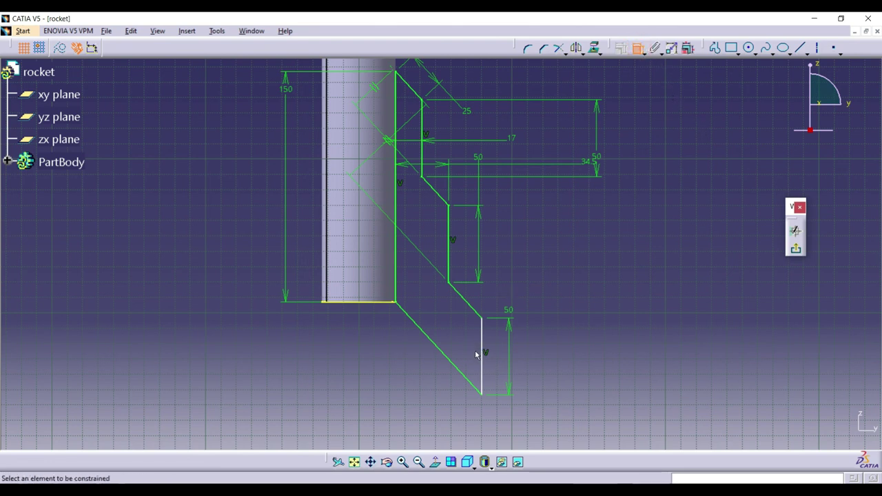
click(480, 350)
click(398, 279)
click(585, 271)
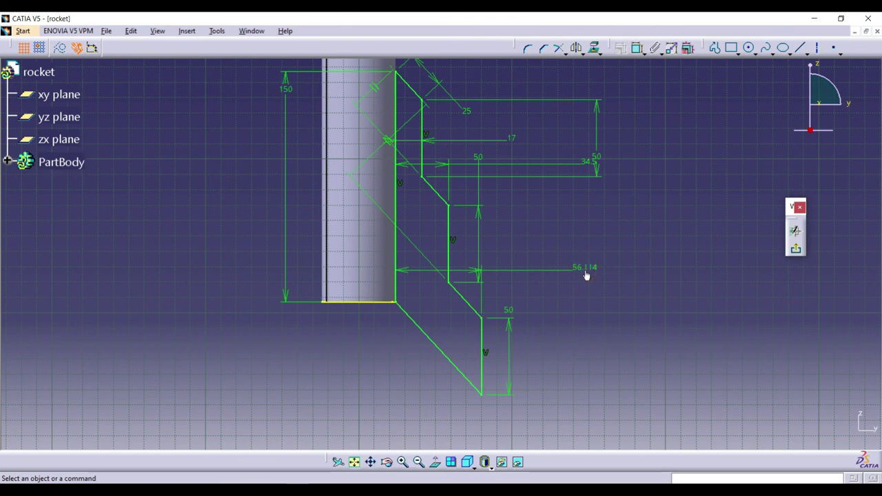
double_click(585, 269)
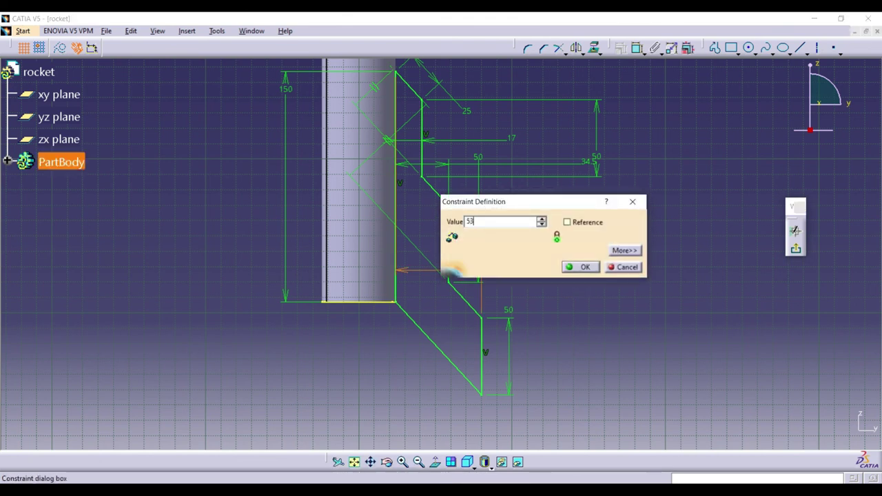
click(583, 267)
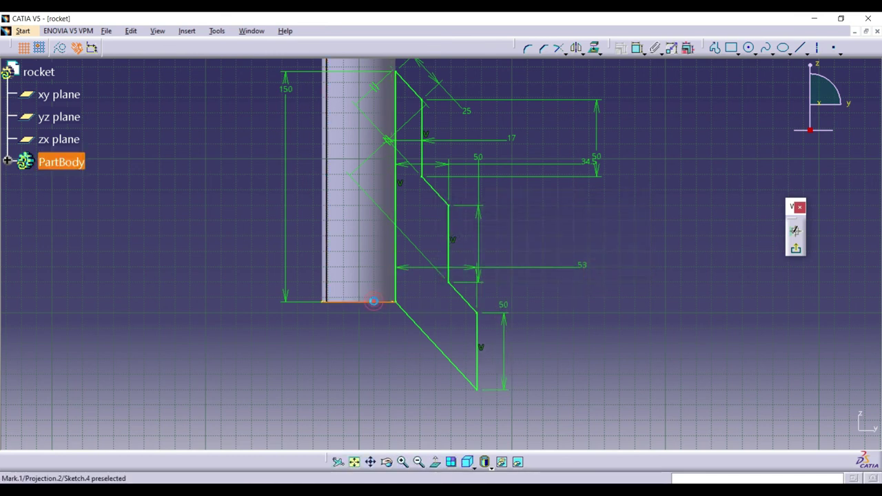
Turn the projected bottom edge of the tube into a construction element and exit the fin sketch.
right_click(373, 301)
click(399, 271)
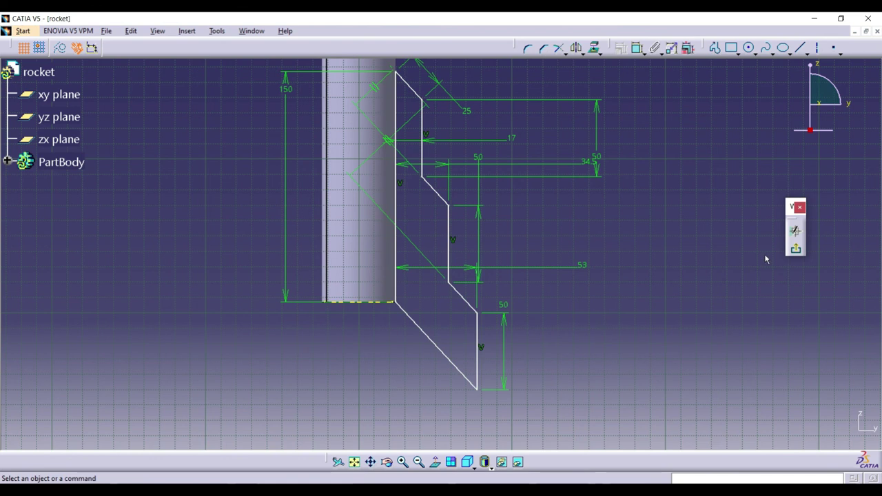
click(376, 302)
right_click(375, 302)
click(431, 275)
click(796, 249)
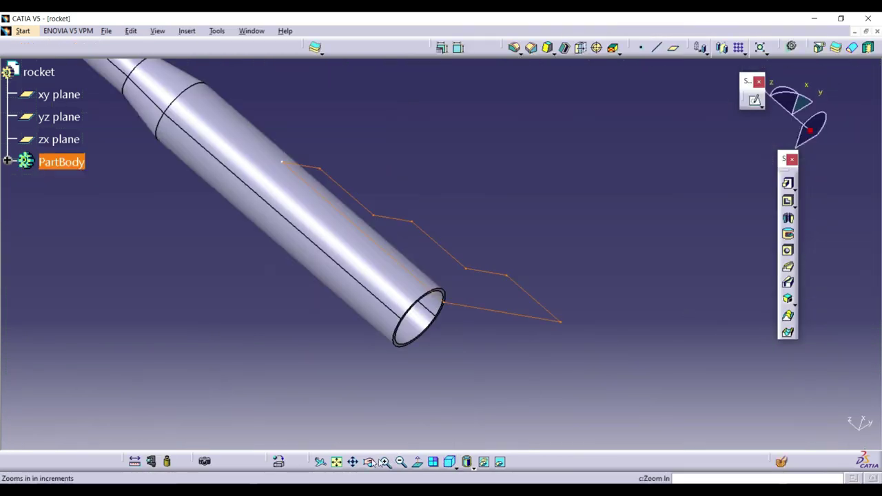
click(369, 462)
drag(383, 286, 374, 335)
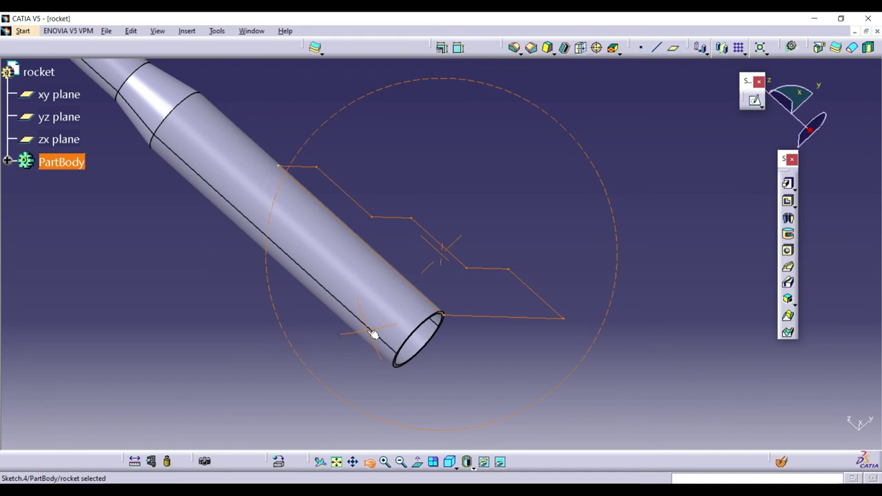
Pad the stepped fin profile with a length of 1 mm and mirrored extent.
click(788, 186)
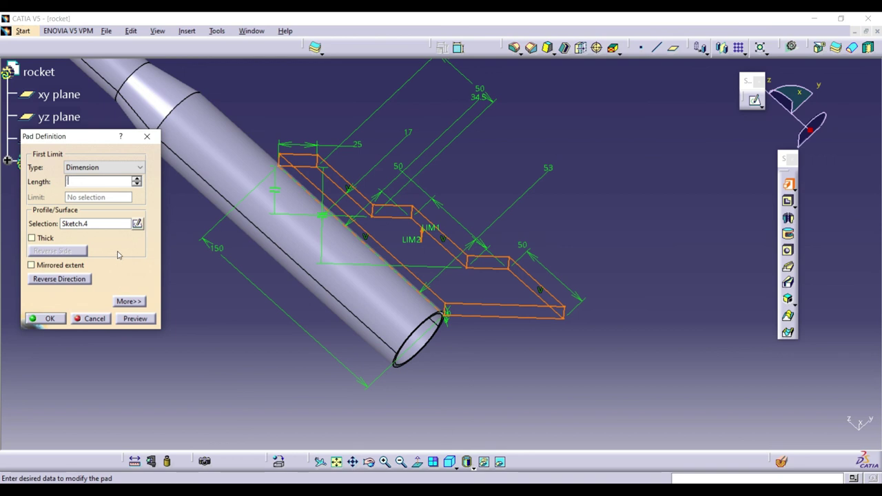
click(71, 265)
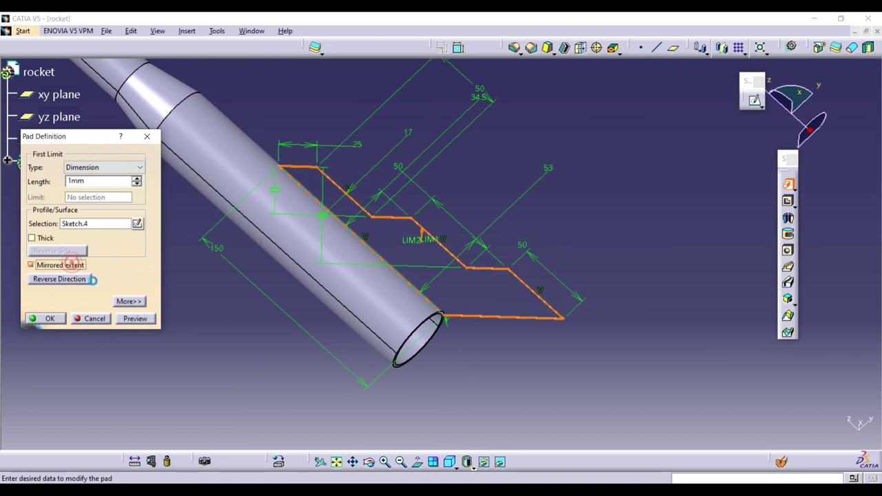
click(133, 319)
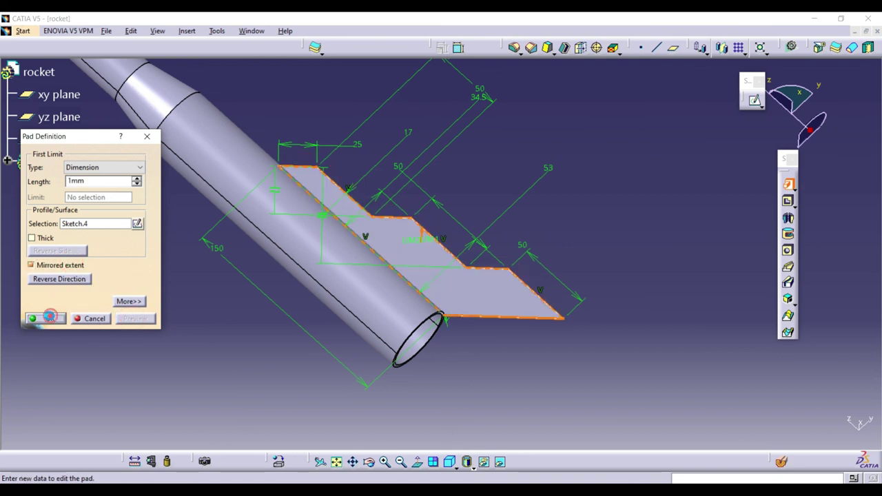
click(50, 318)
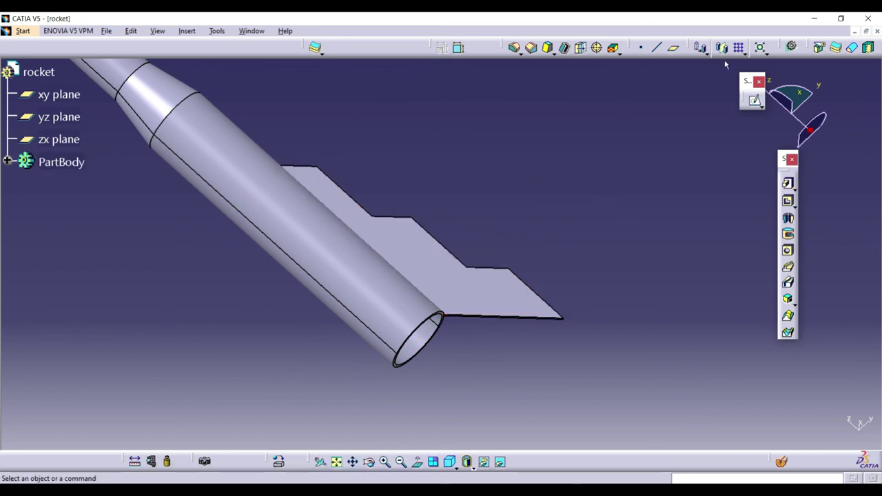
Create a circular pattern of the fin pad around the lower tube's cylindrical face, using a complete crown with 4 instances.
click(744, 53)
click(755, 88)
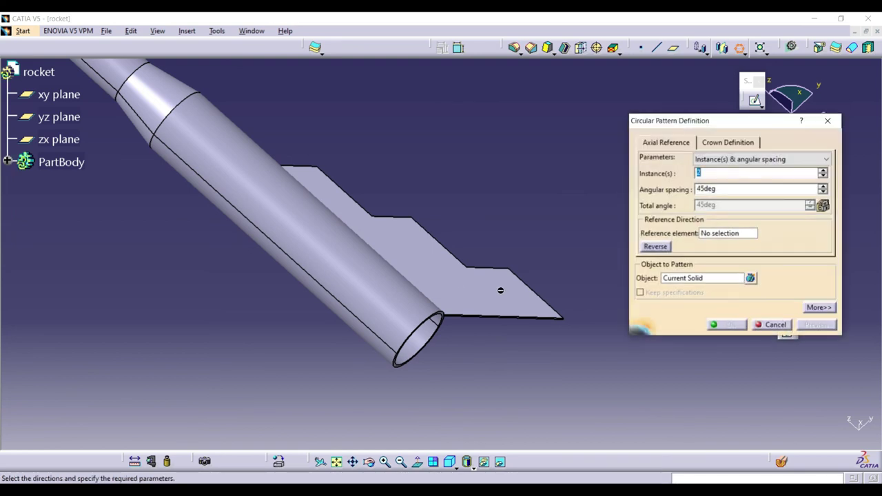
click(687, 279)
click(458, 276)
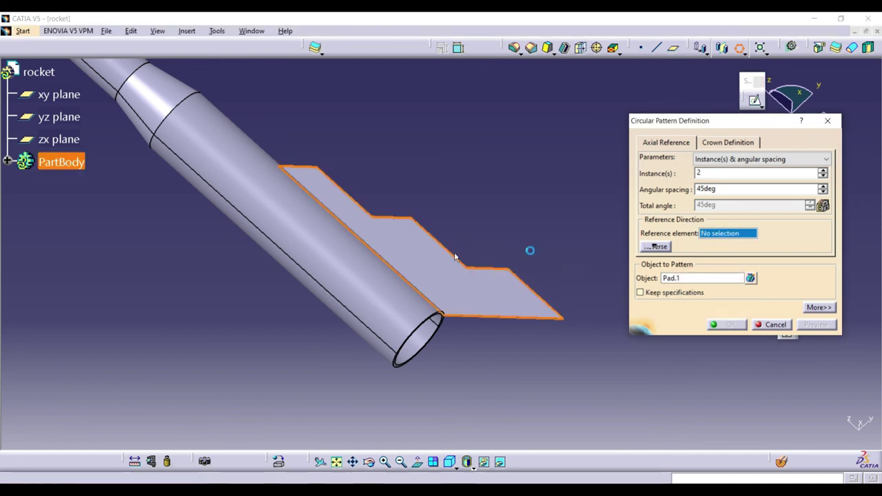
click(307, 254)
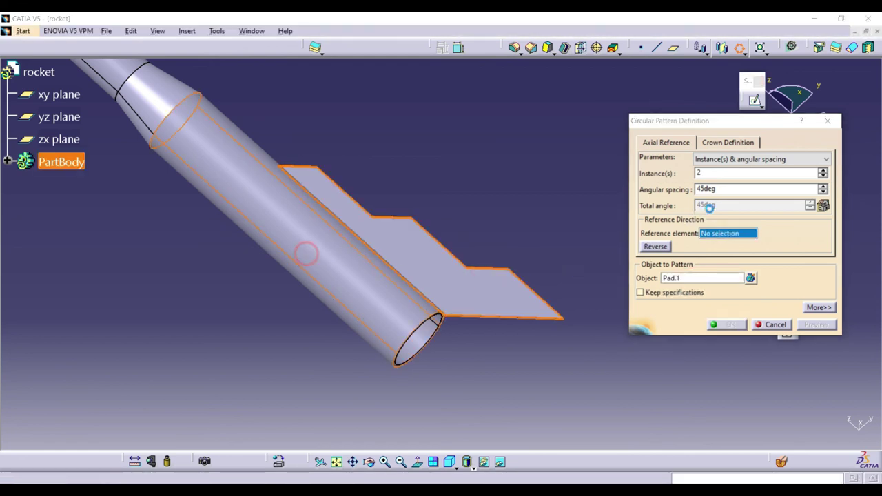
click(823, 171)
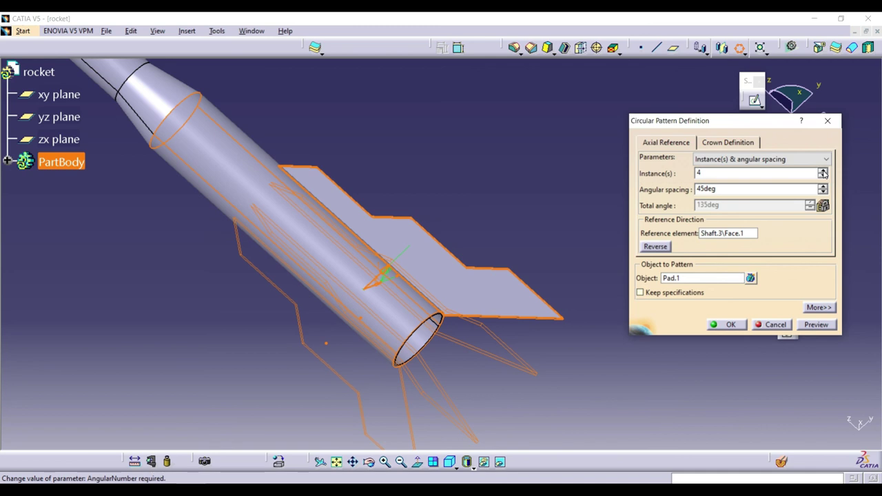
click(758, 159)
click(731, 195)
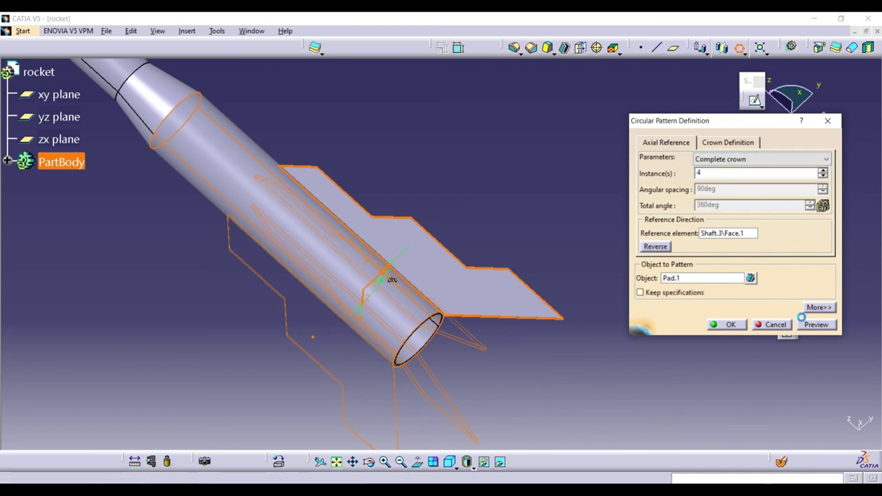
click(725, 324)
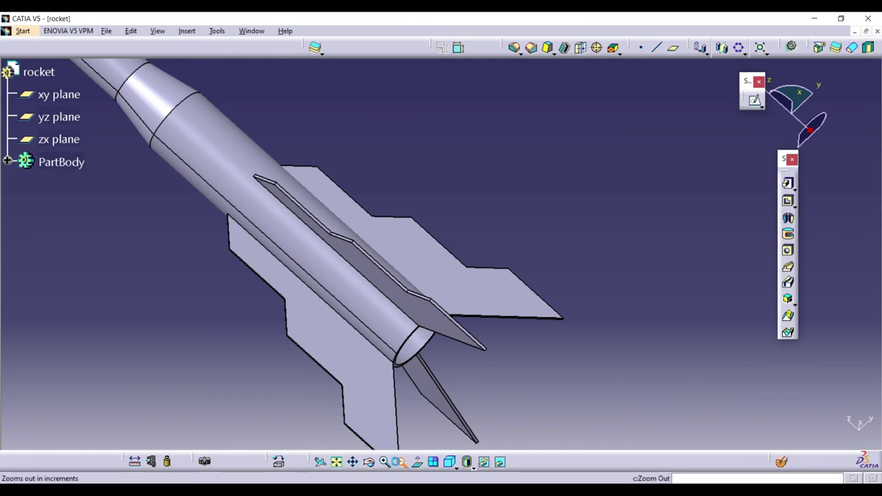
Examine the complete rocket and its patterned fins, starting from the standard isometric view.
click(401, 461)
click(449, 462)
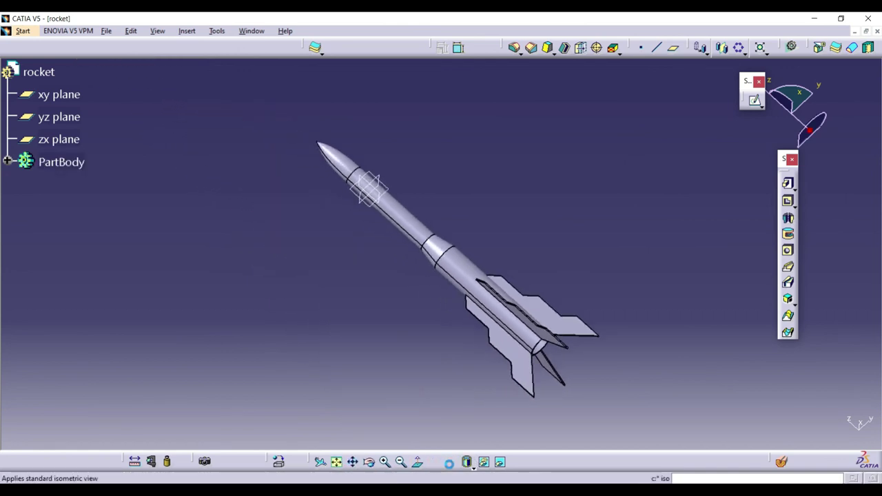
click(402, 462)
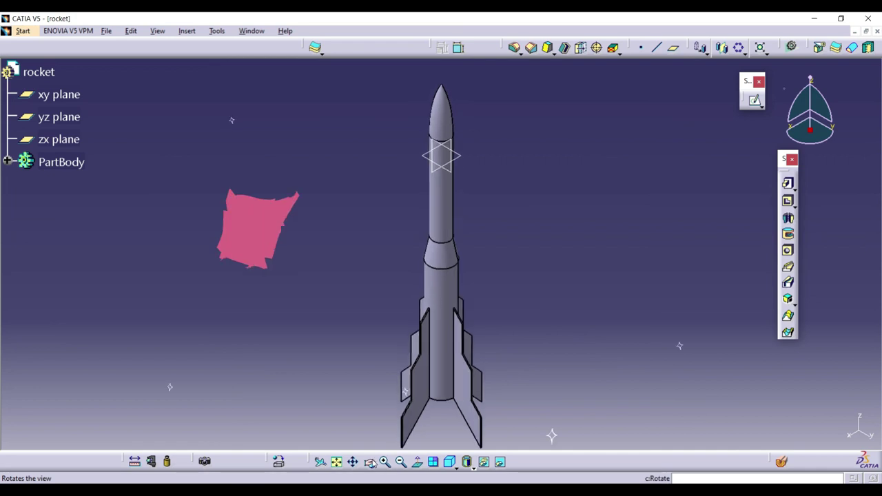
middle_drag(336, 347, 359, 231)
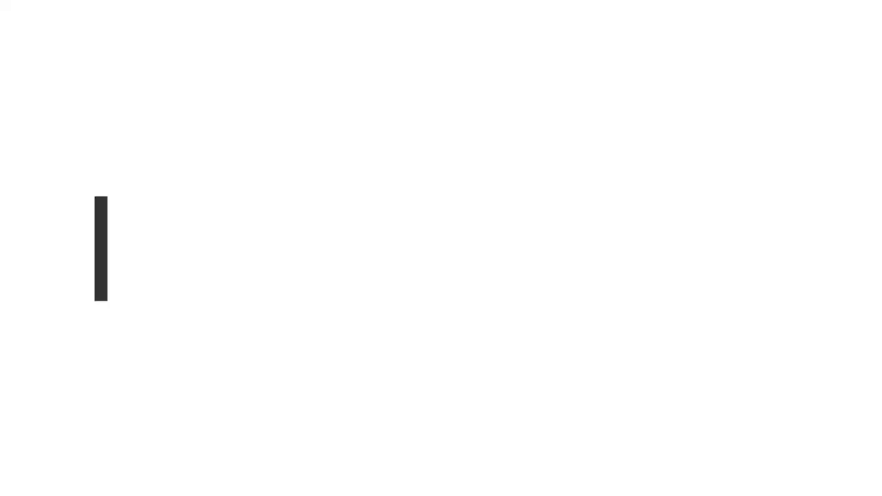